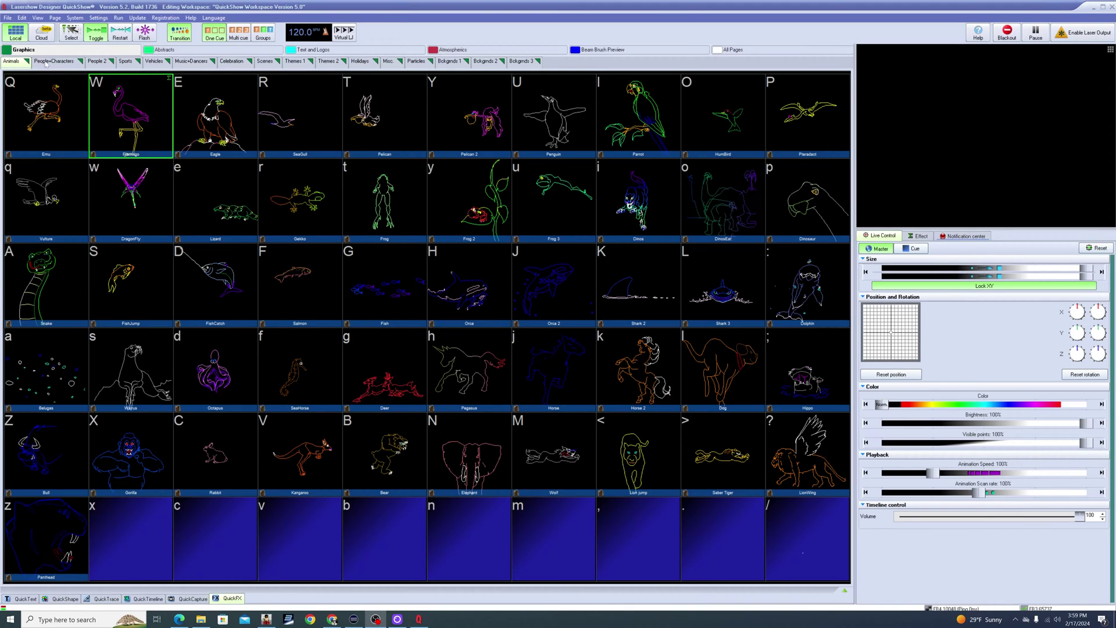
Step: Browse the People, Sports, Music, Celebration, Themes and Misc cue pages, then return to Animals
left_click(59, 65)
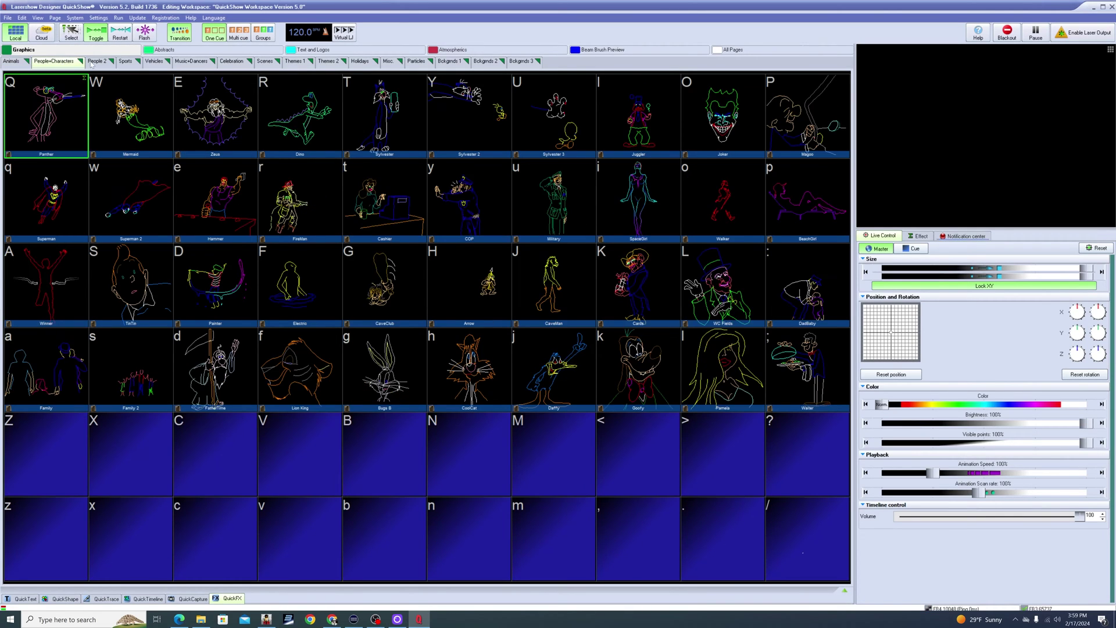
left_click(96, 66)
left_click(134, 65)
left_click(195, 63)
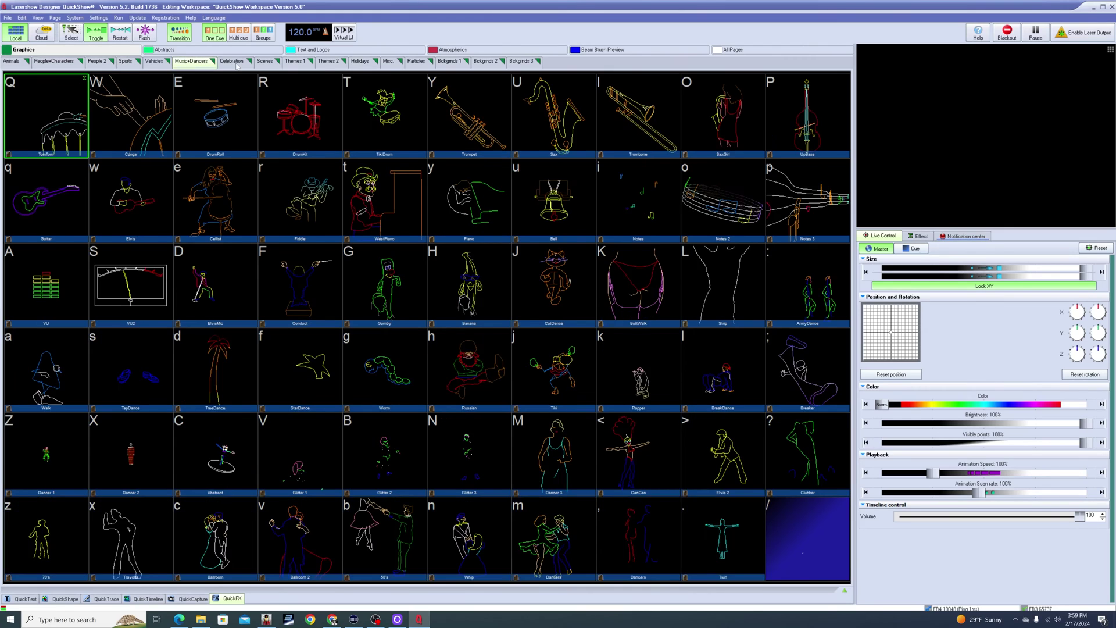
left_click(233, 63)
left_click(294, 63)
left_click(389, 63)
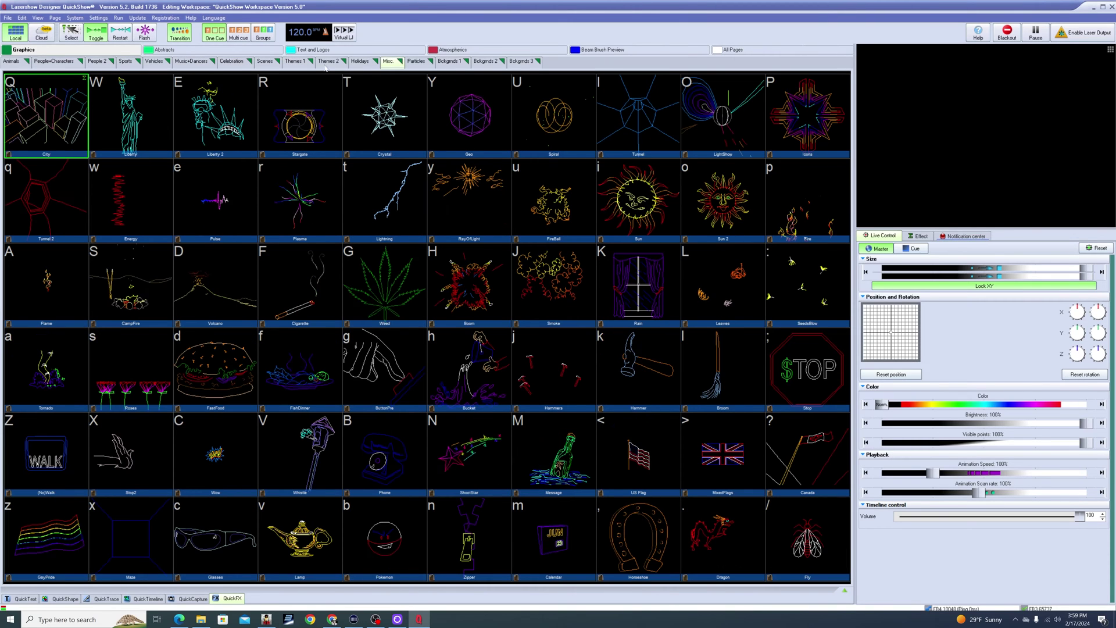
left_click(16, 63)
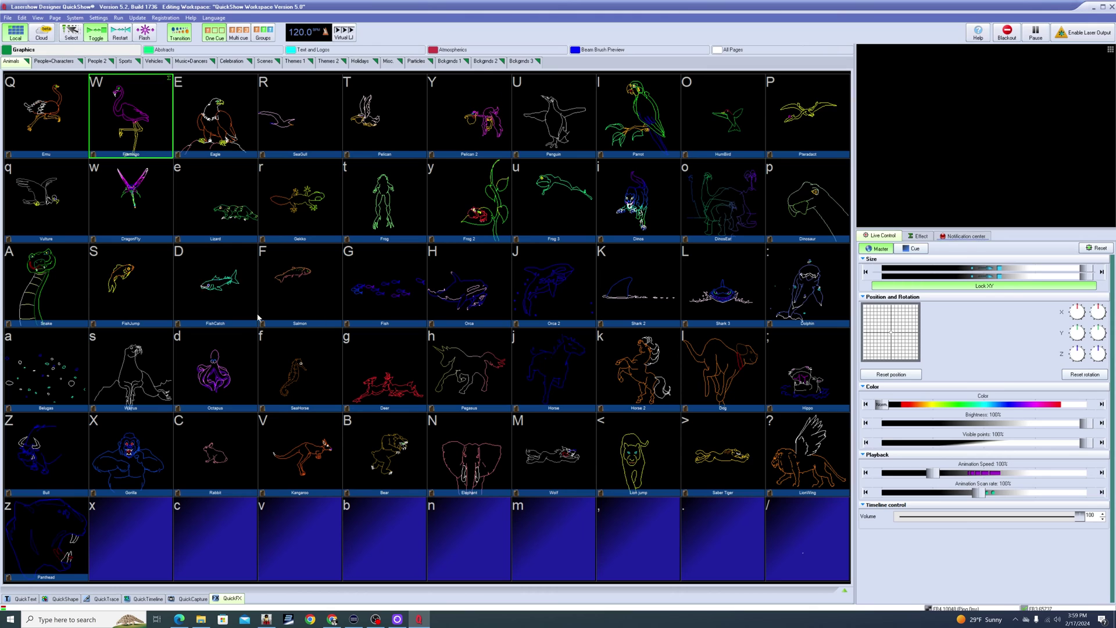
Step: Browse the Atmospherics Sheets 2, Waves 2, Cones 1 and Fans of Beams 2 pages
left_click(459, 50)
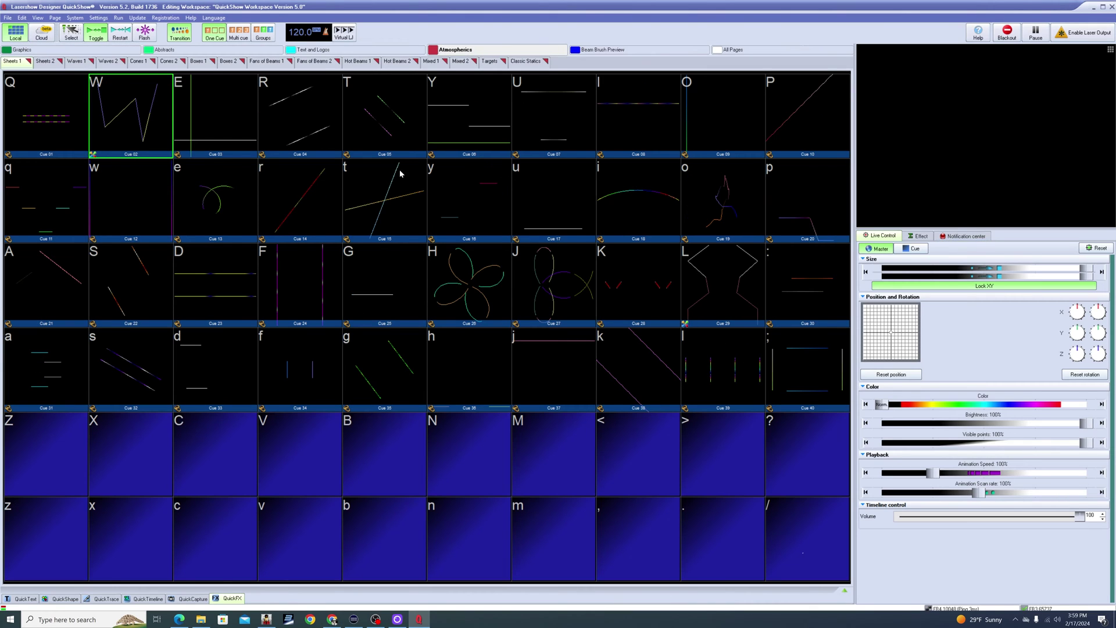
left_click(49, 62)
left_click(105, 63)
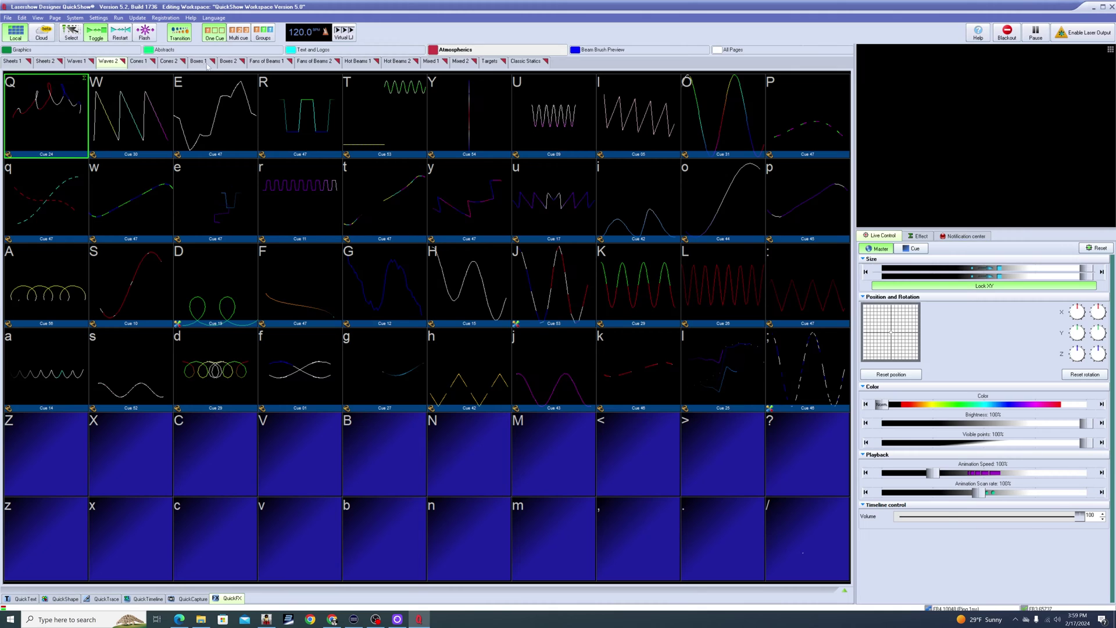
left_click(138, 61)
left_click(306, 61)
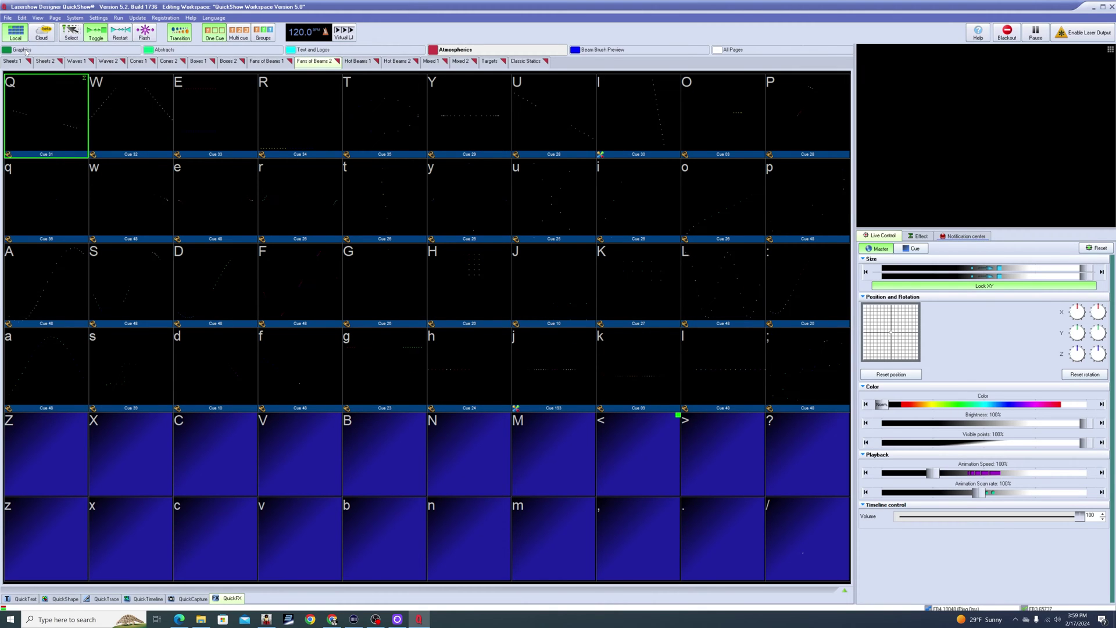
Step: Back in Animals graphics, enable laser output and play the Emu cue
left_click(25, 50)
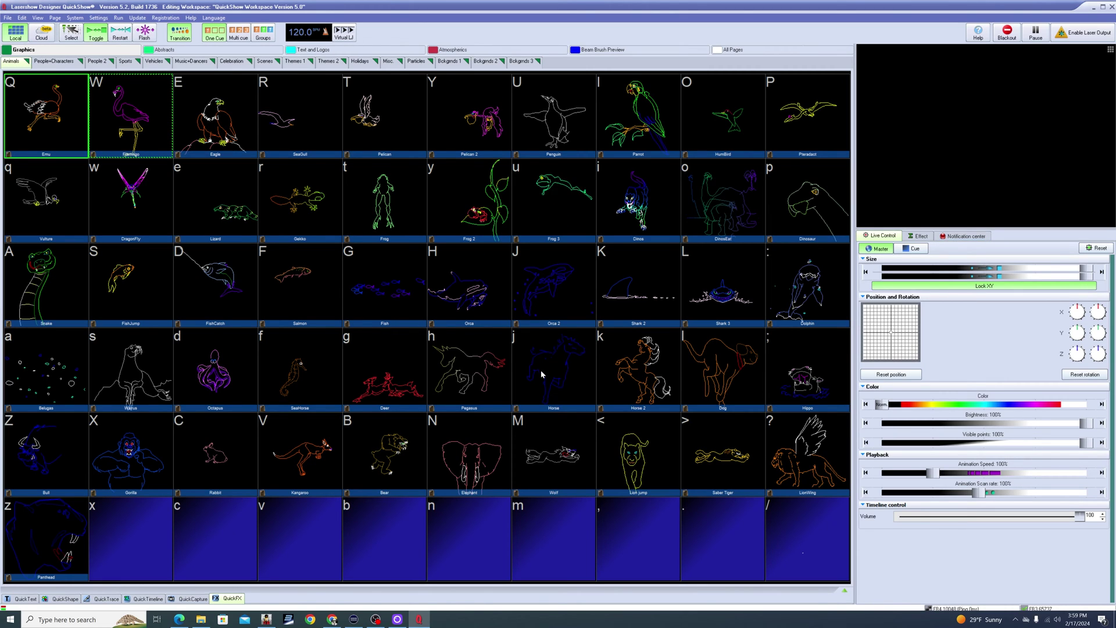
left_click(1085, 33)
left_click(26, 97)
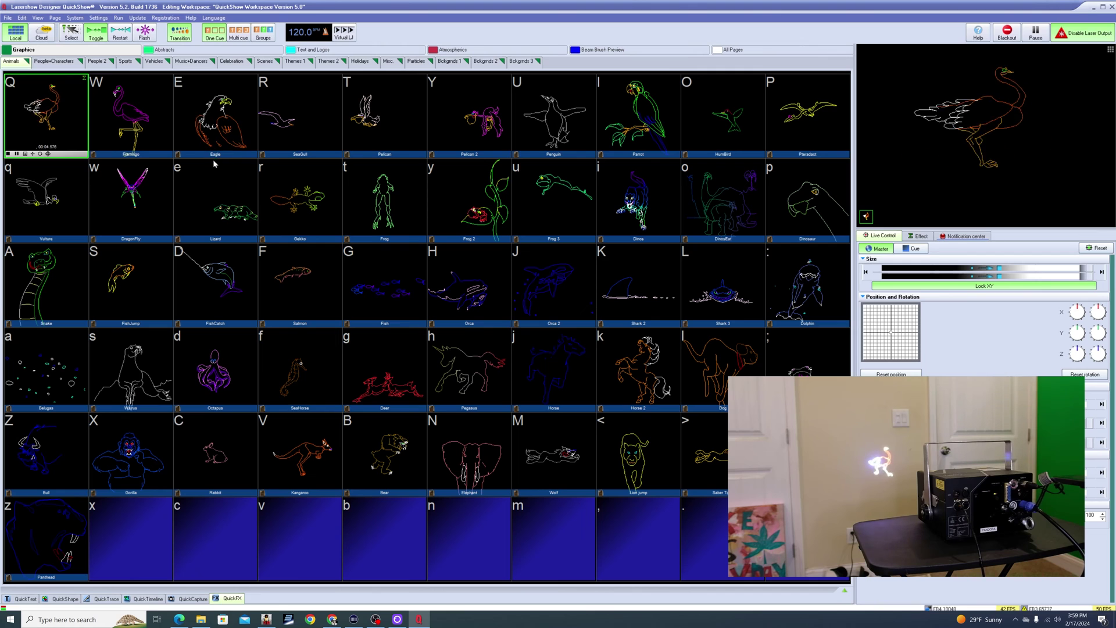
Step: Play the Flamingo, Eagle and Emu cues in turn, then stop the Emu cue
left_click(140, 132)
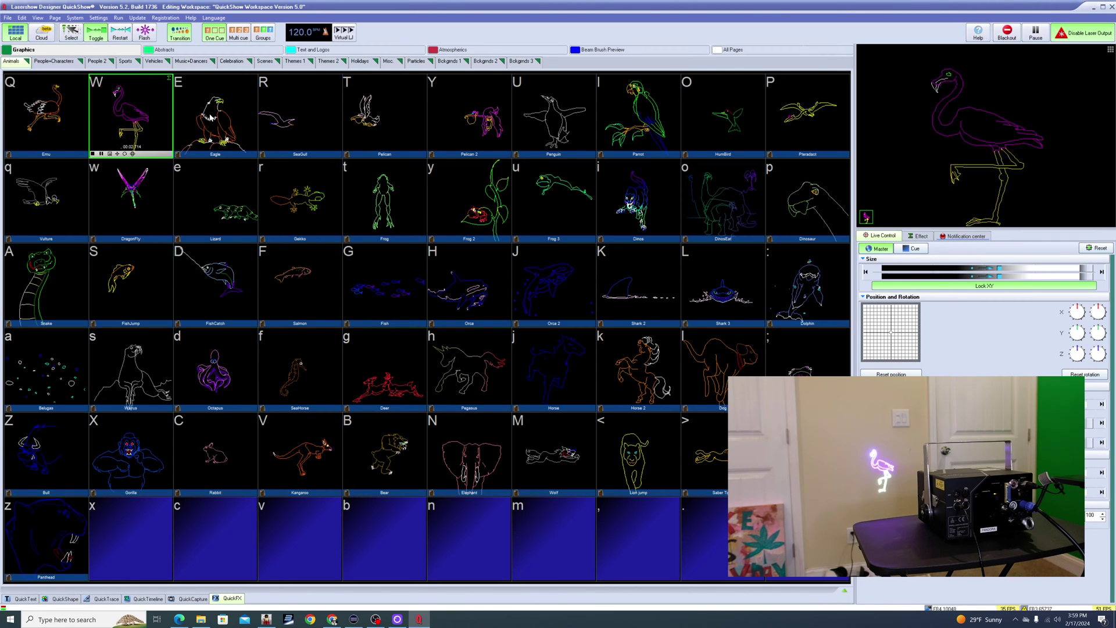
left_click(233, 115)
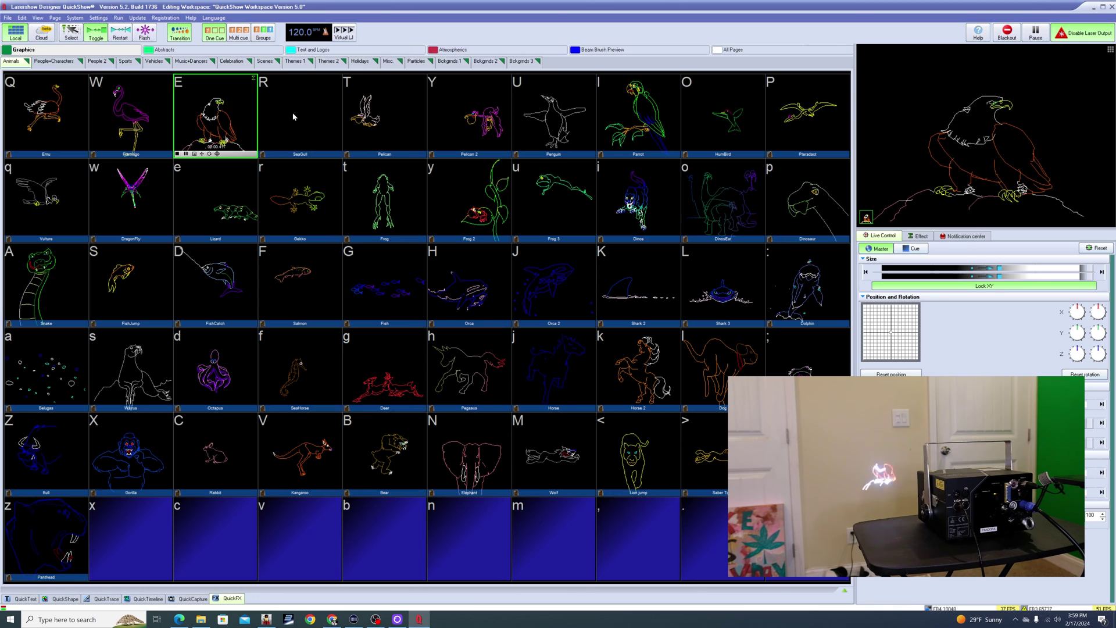
left_click(61, 111)
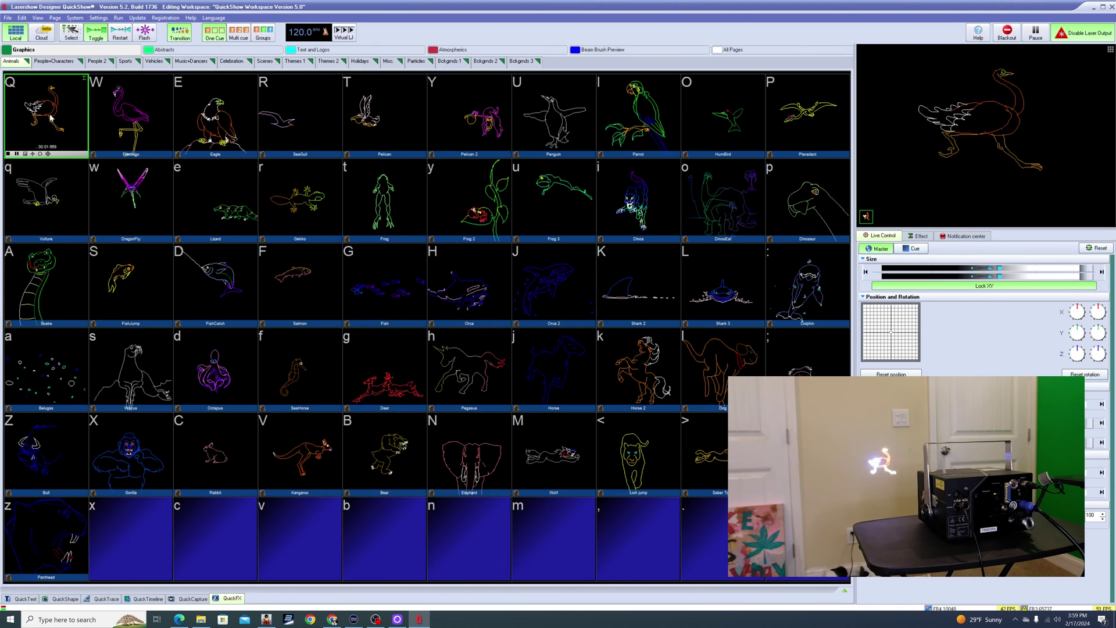
left_click(50, 118)
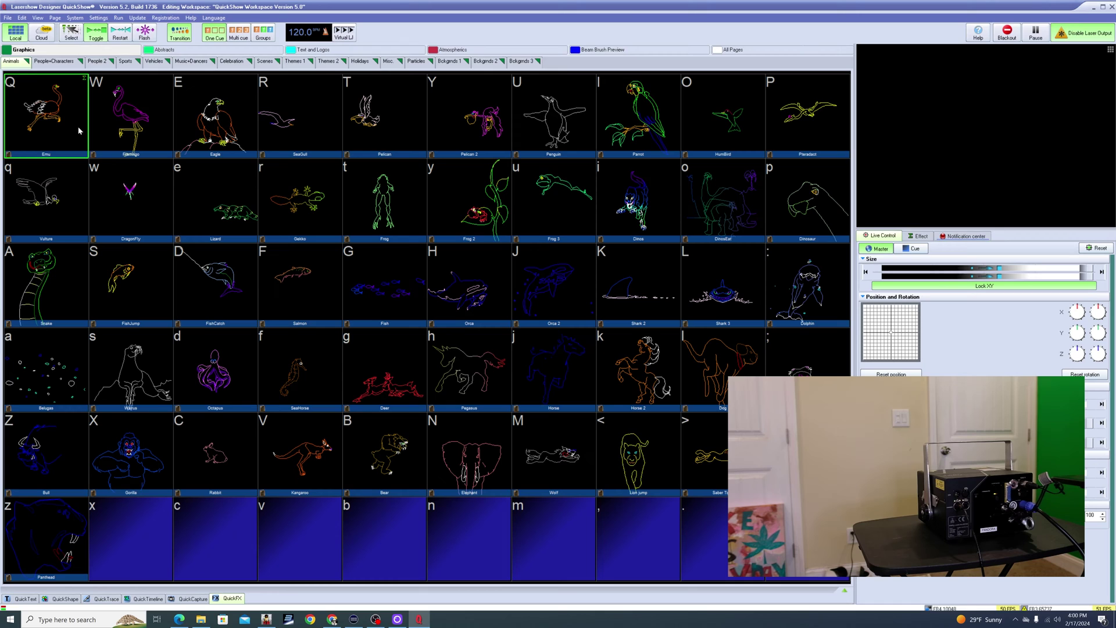
left_click(7, 18)
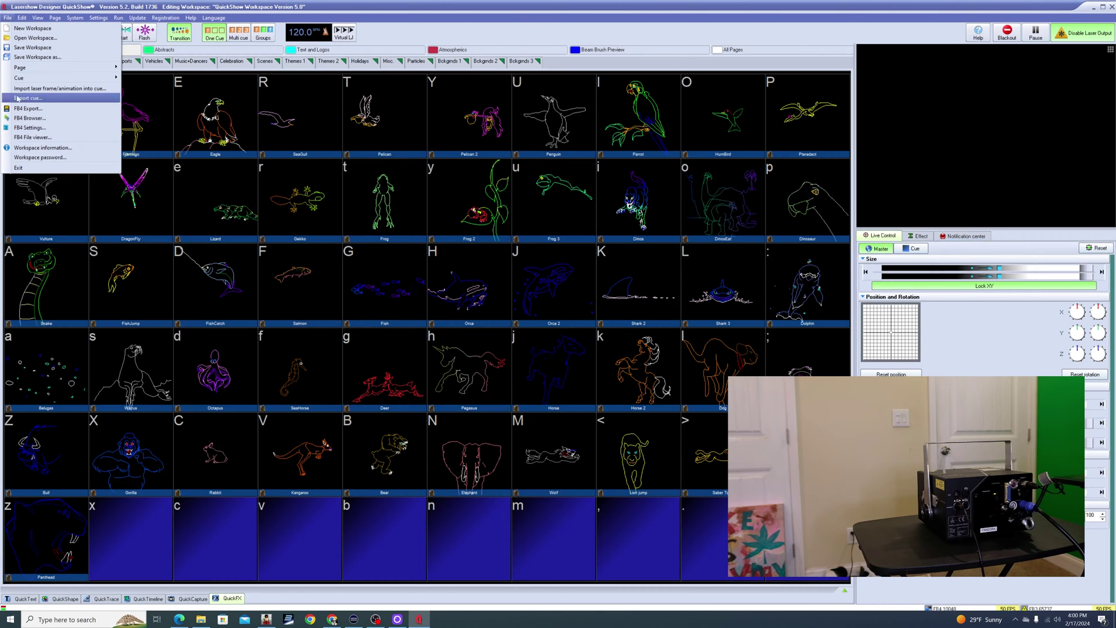
Step: Review the detected FB4's IP address and master settings in FB4 Settings, then close it
left_click(22, 128)
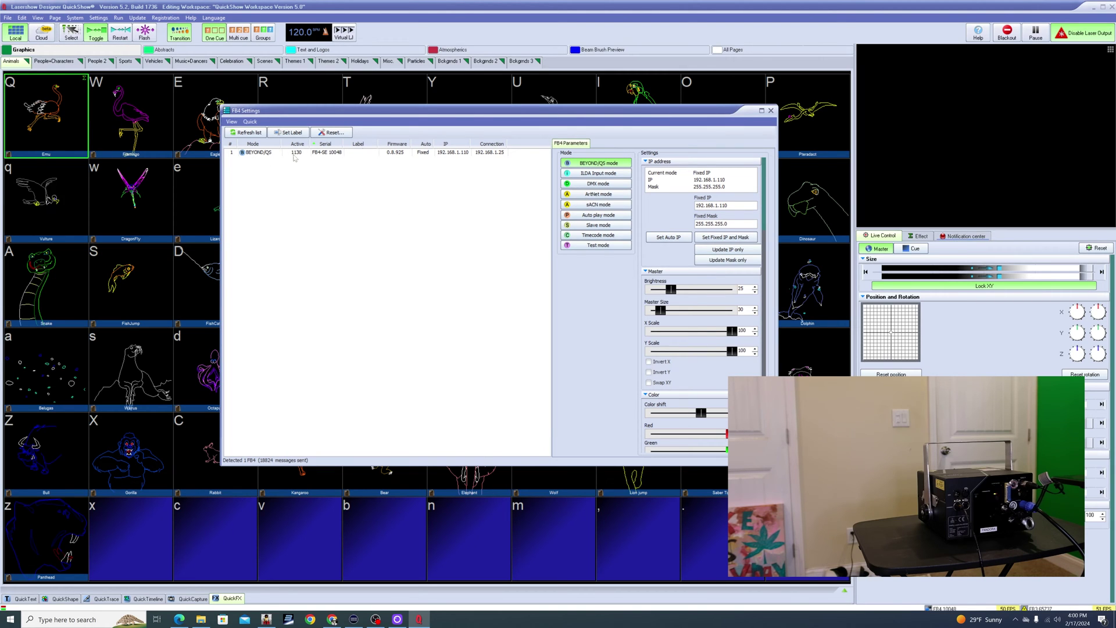
left_click(427, 154)
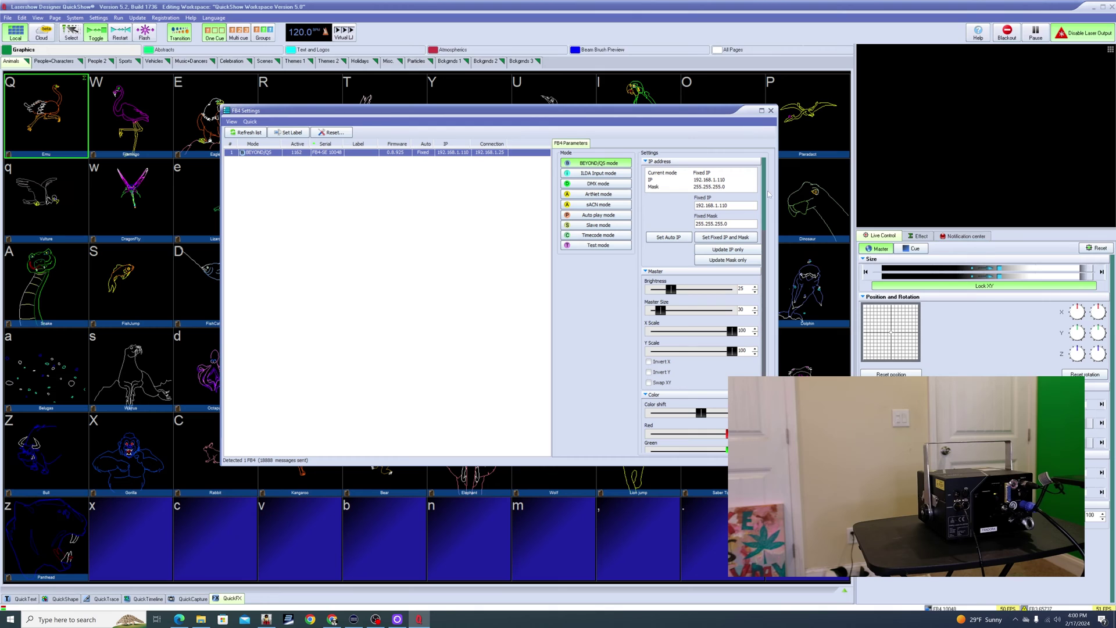
scroll(765, 189, "down", 5)
scroll(765, 189, "up", 3)
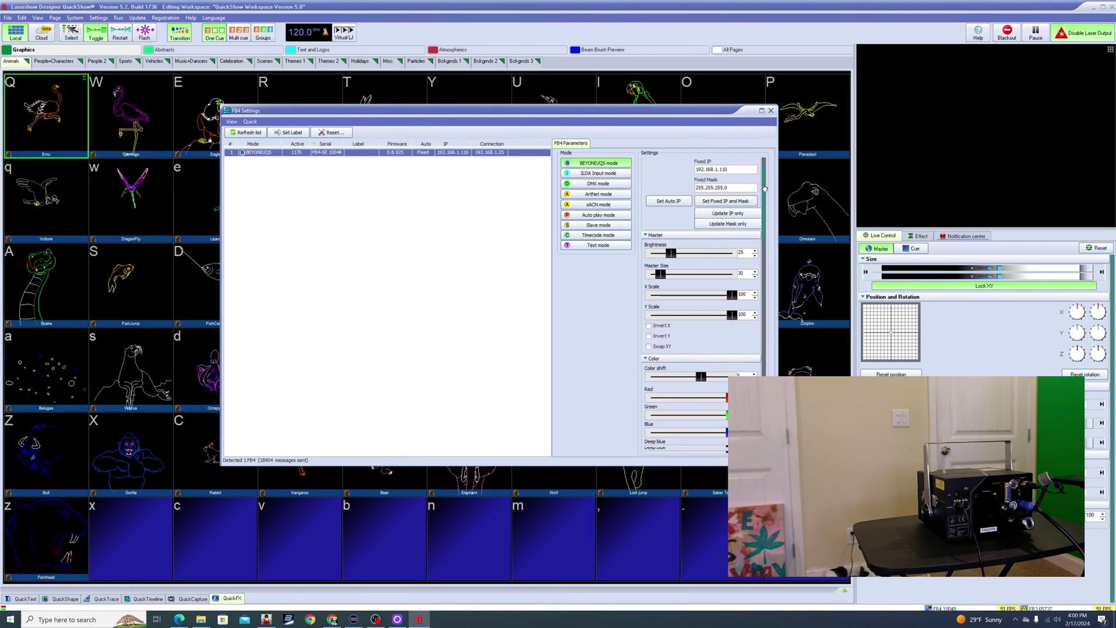
scroll(765, 189, "up", 3)
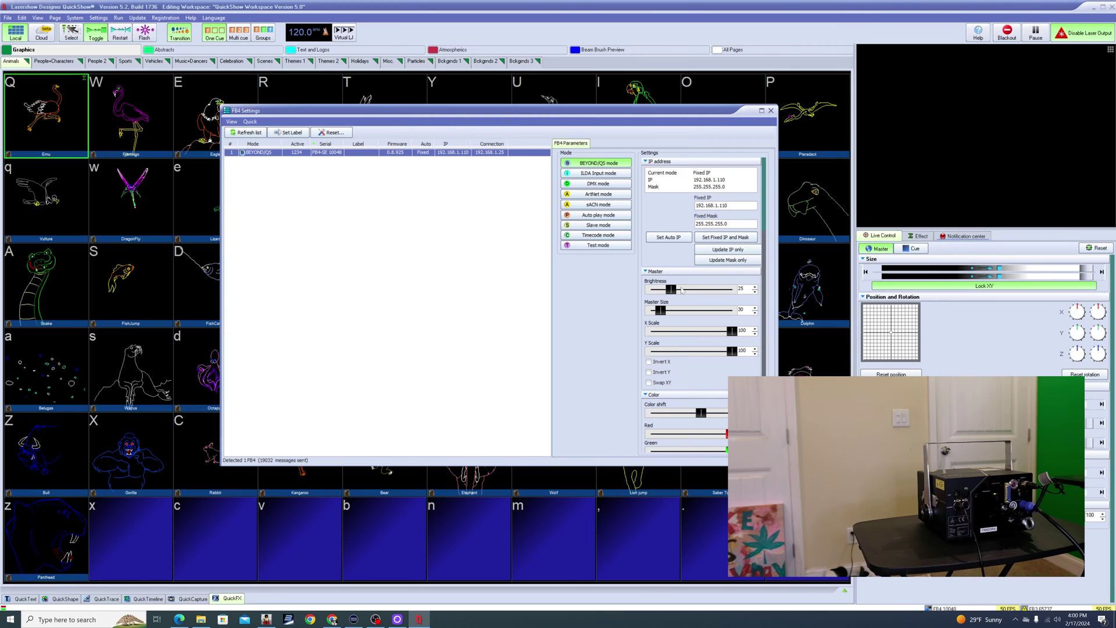
left_click_drag(764, 211, 764, 242)
scroll(702, 299, "up", 5)
left_click(771, 110)
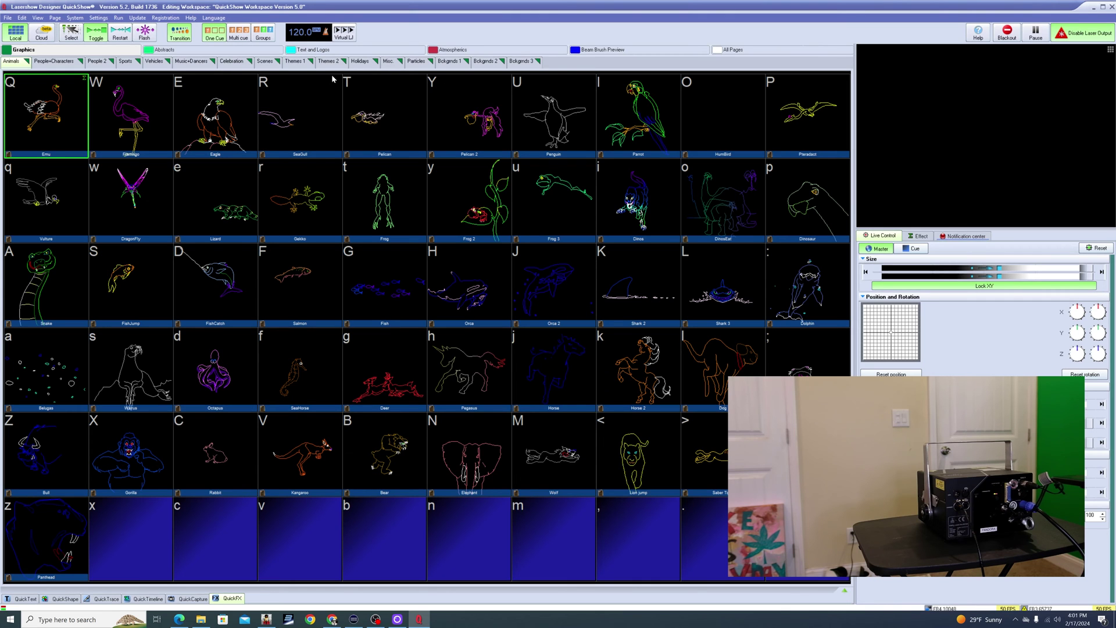
Step: Start an FB4 export using the DMX "FB3" - blank template
left_click(8, 18)
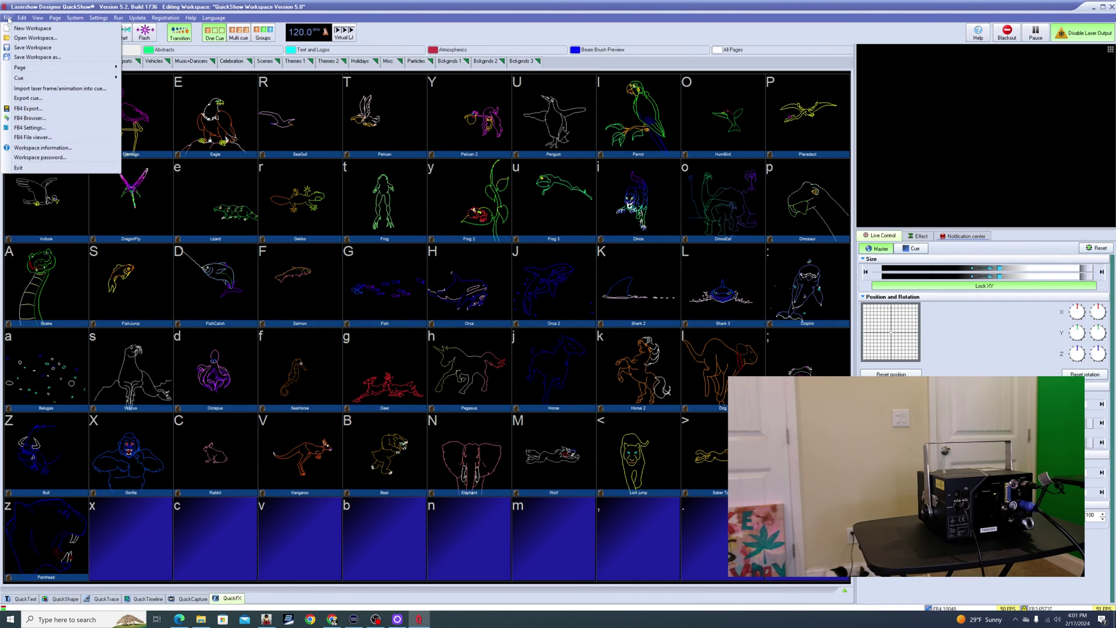
left_click(22, 110)
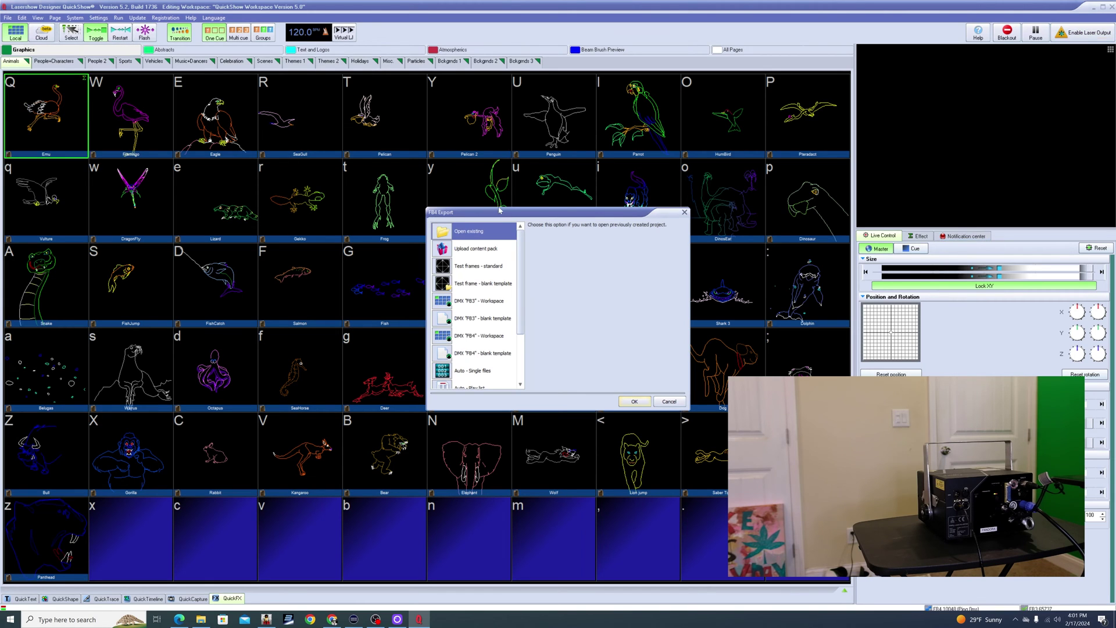
left_click_drag(498, 213, 472, 197)
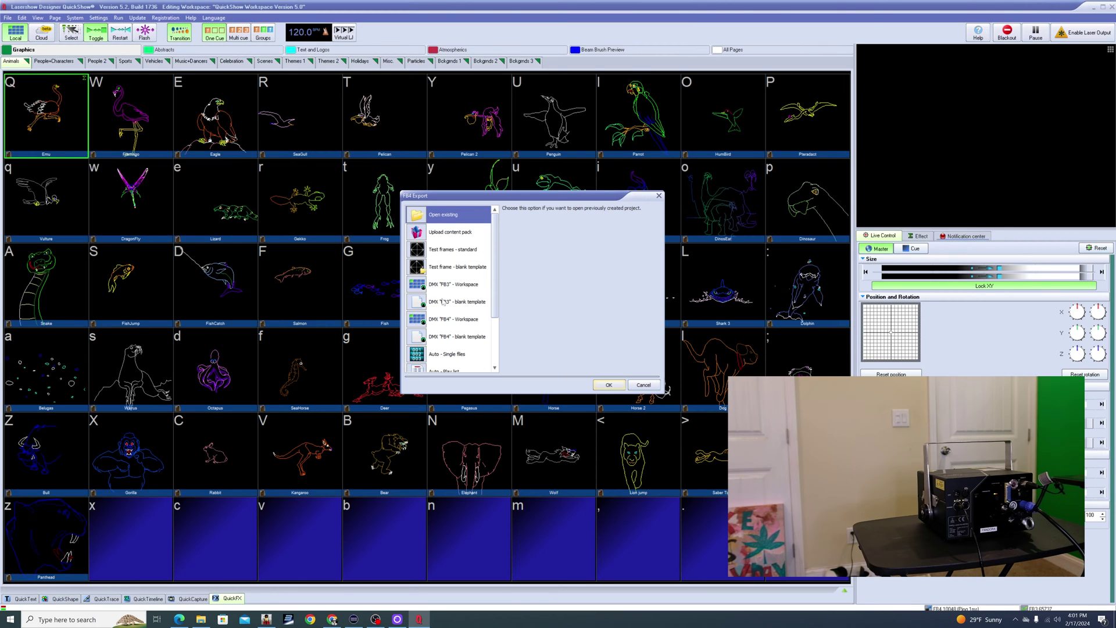
left_click(470, 304)
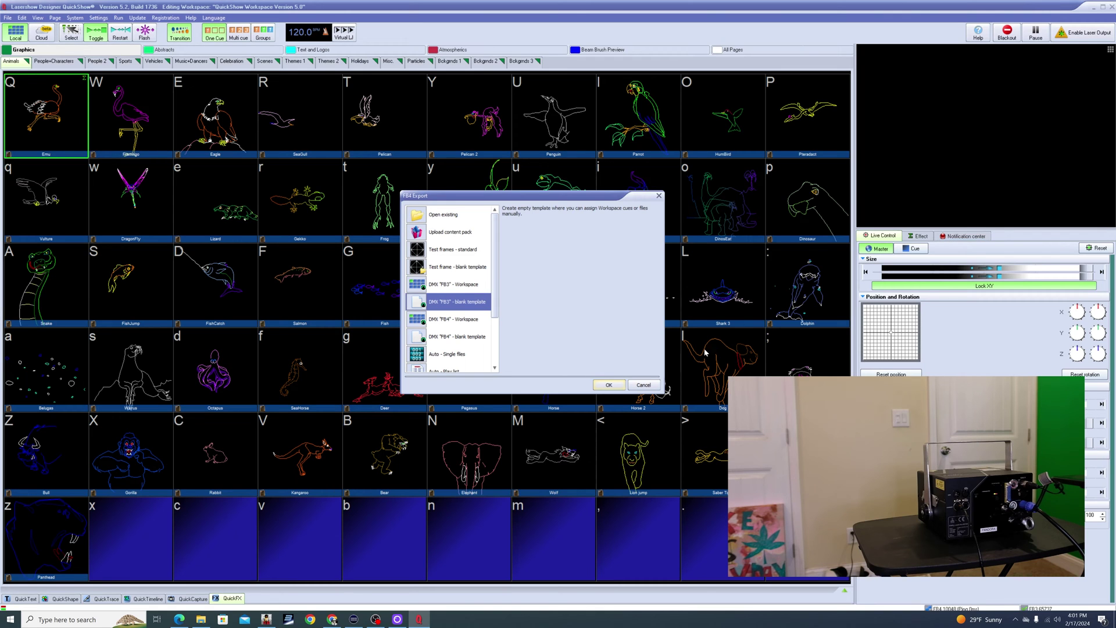
left_click(609, 385)
left_click_drag(465, 175, 345, 141)
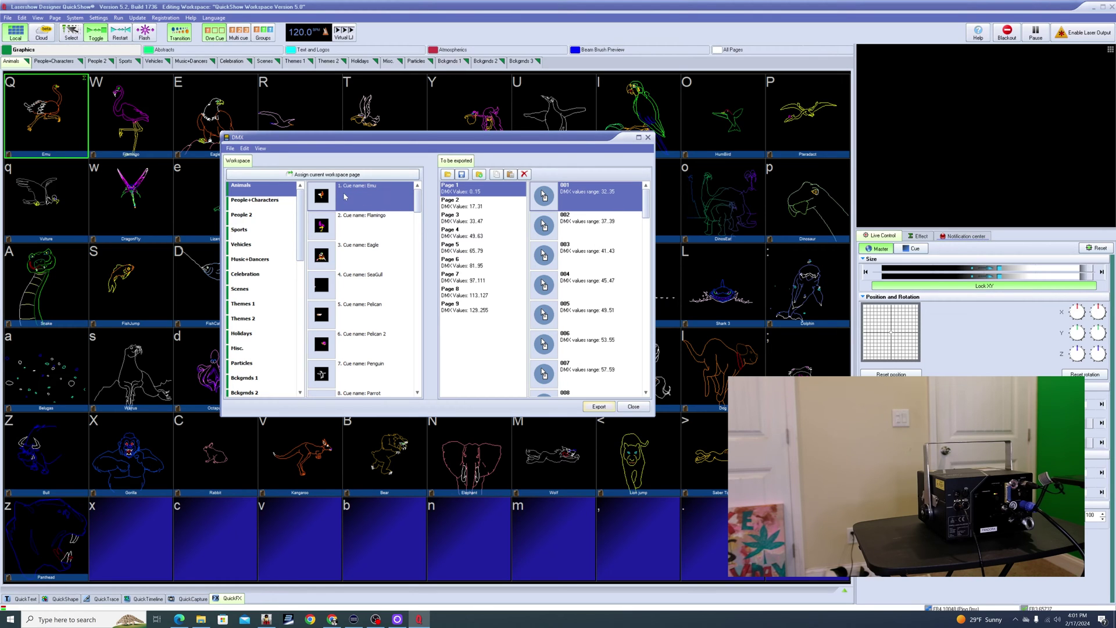
Step: Assign Emu, Flamingo and Eagle to DMX slots 001, 002 and 003, then export
left_click(548, 207)
left_click(360, 224)
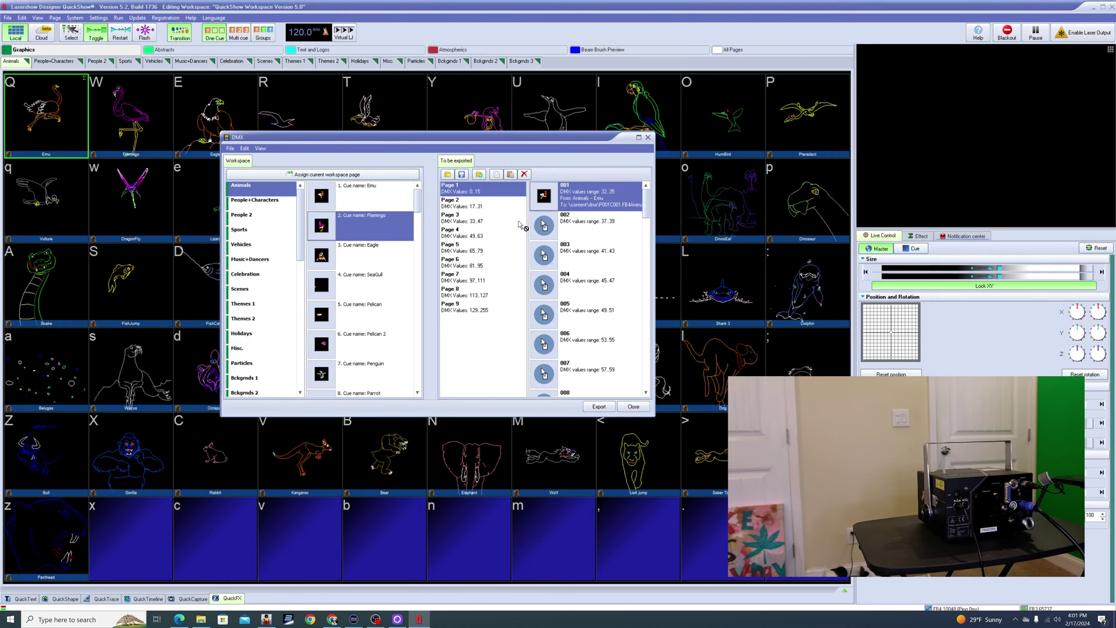
left_click(578, 229)
left_click(346, 260)
left_click(584, 258)
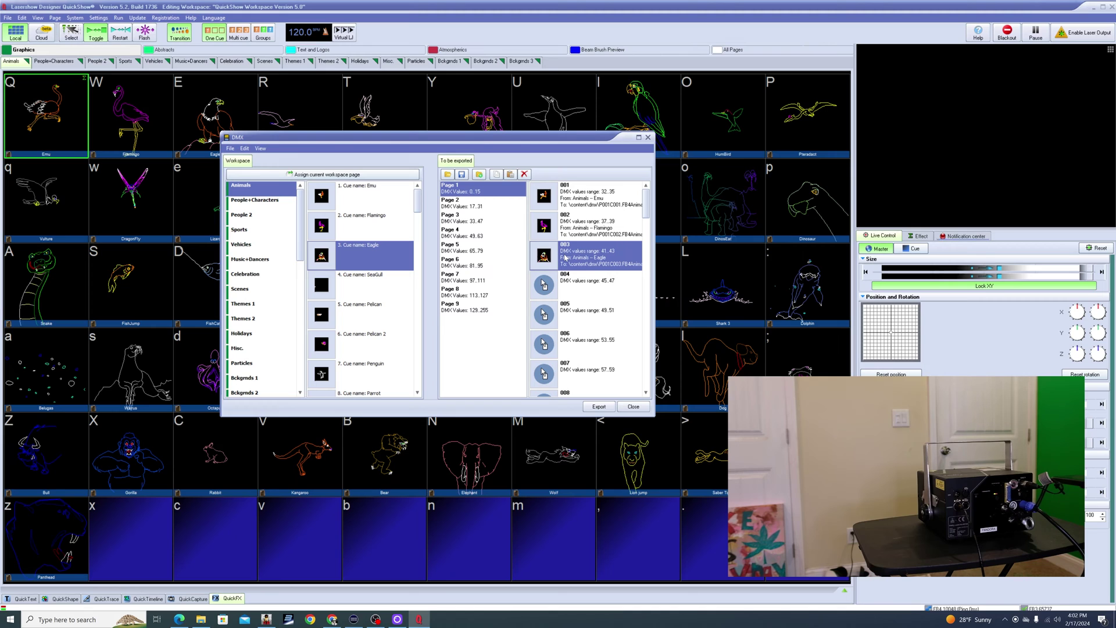
left_click(599, 407)
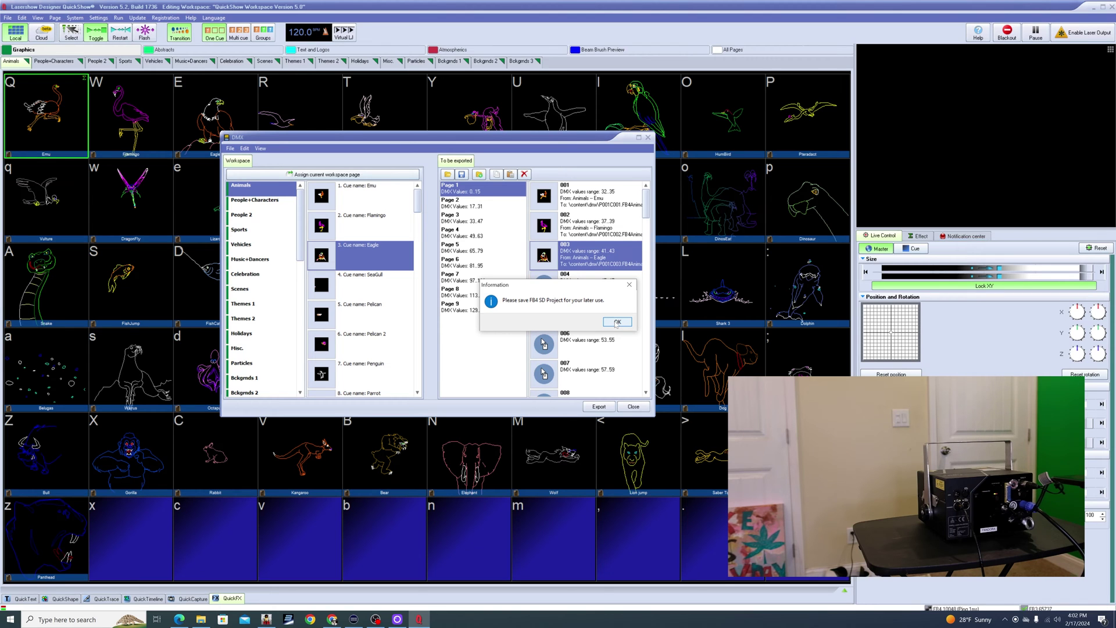
Step: Save the FB4 SD project on the Desktop as 'test xlights'
left_click(617, 323)
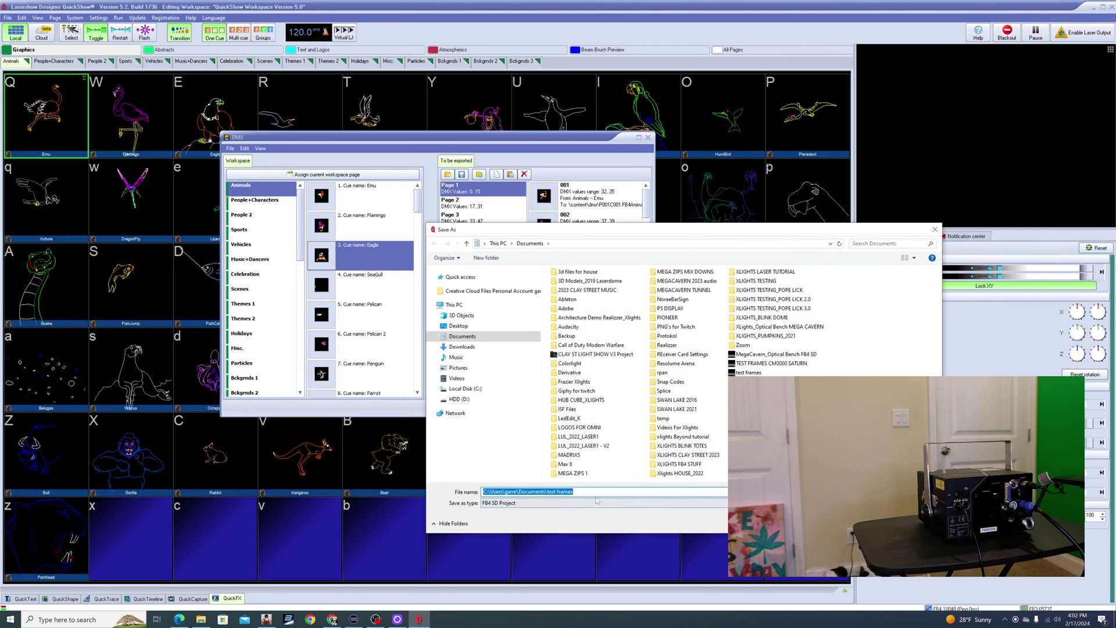
left_click(458, 325)
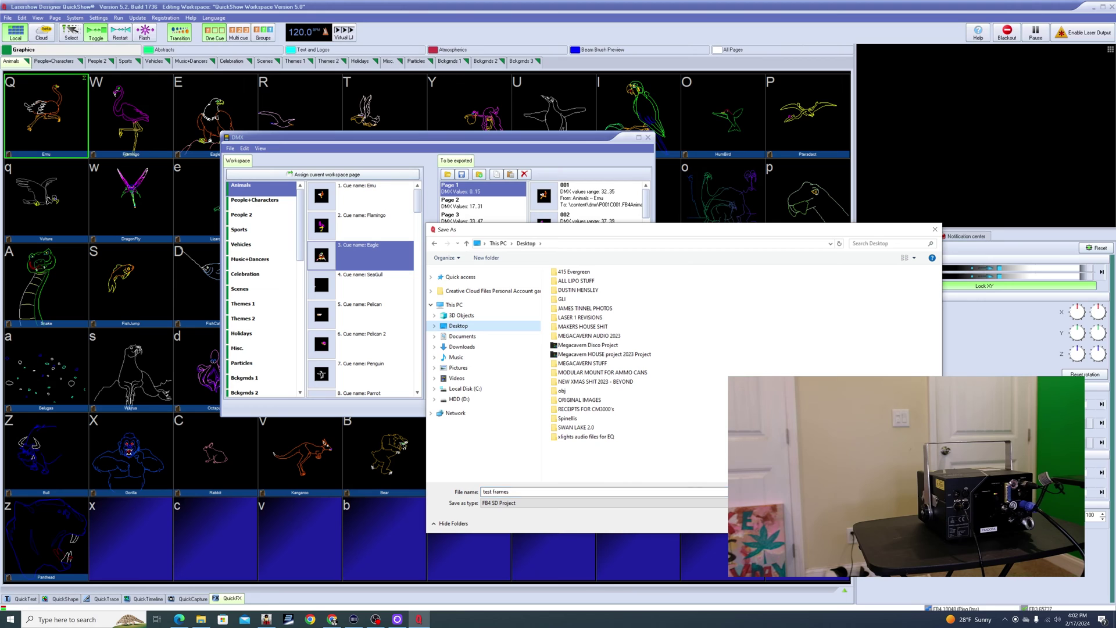
type("test xlight")
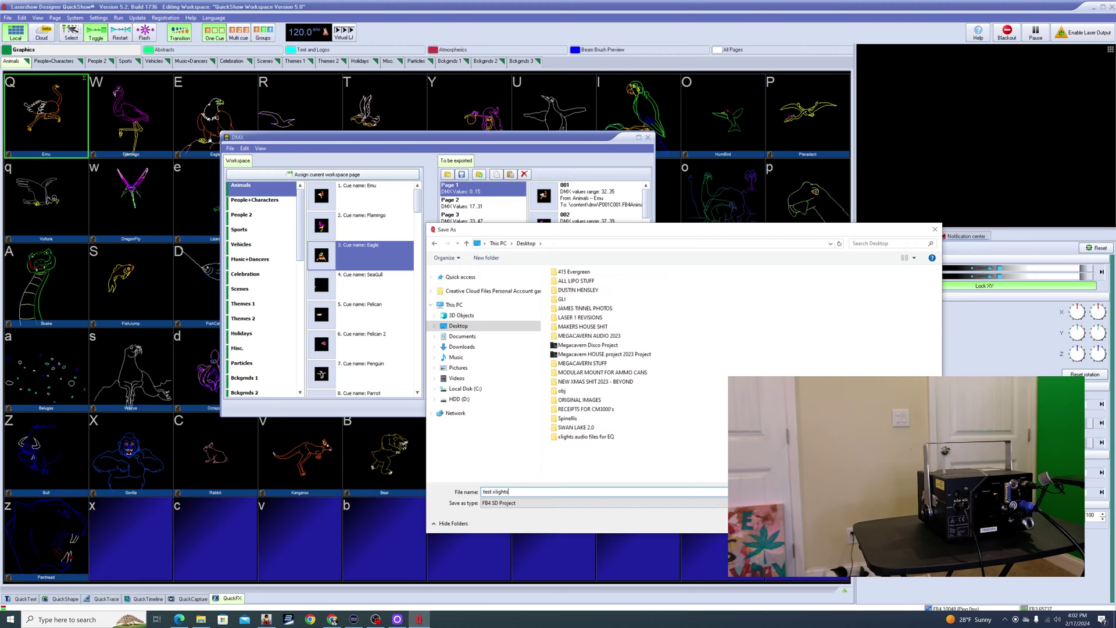
key("Return")
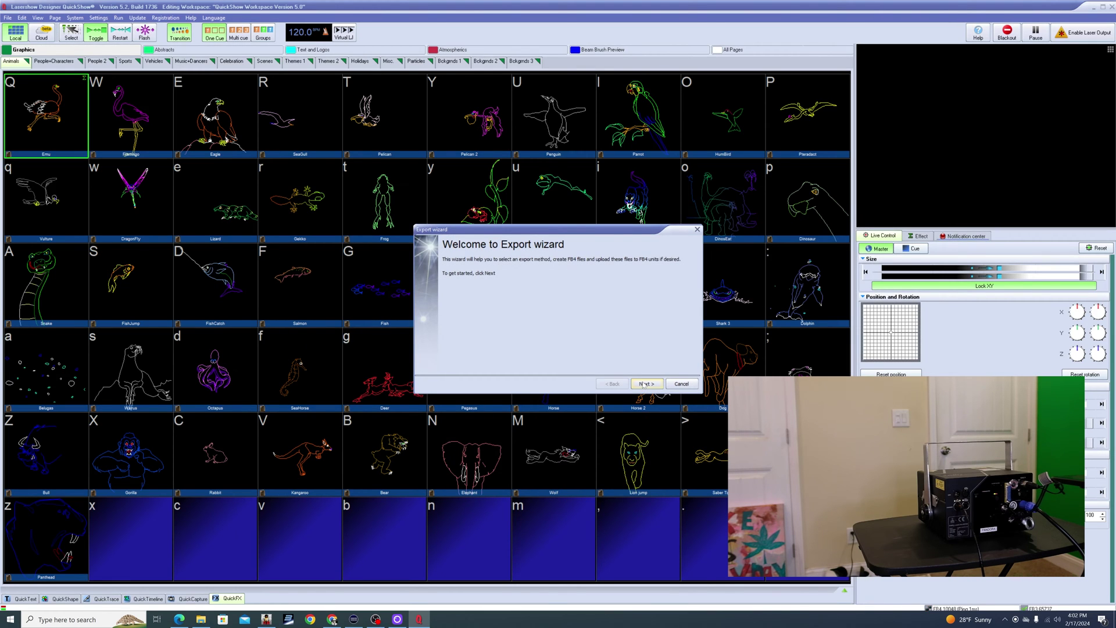
Step: In the Export wizard, choose no correction and content for specific projectors
key("Return")
left_click_drag(522, 231, 436, 218)
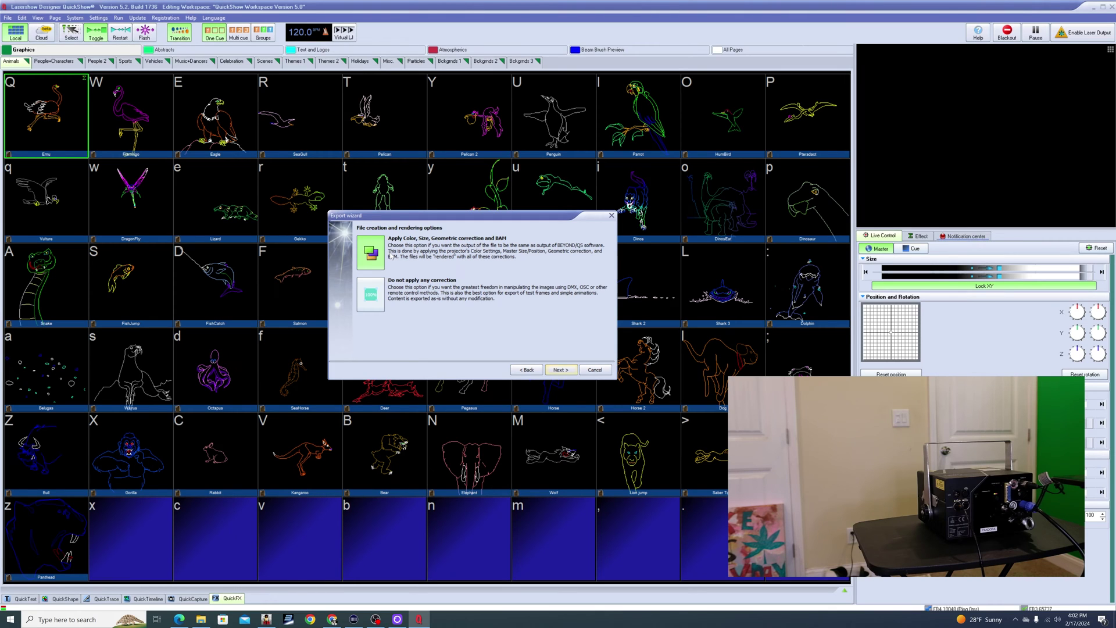
left_click(372, 302)
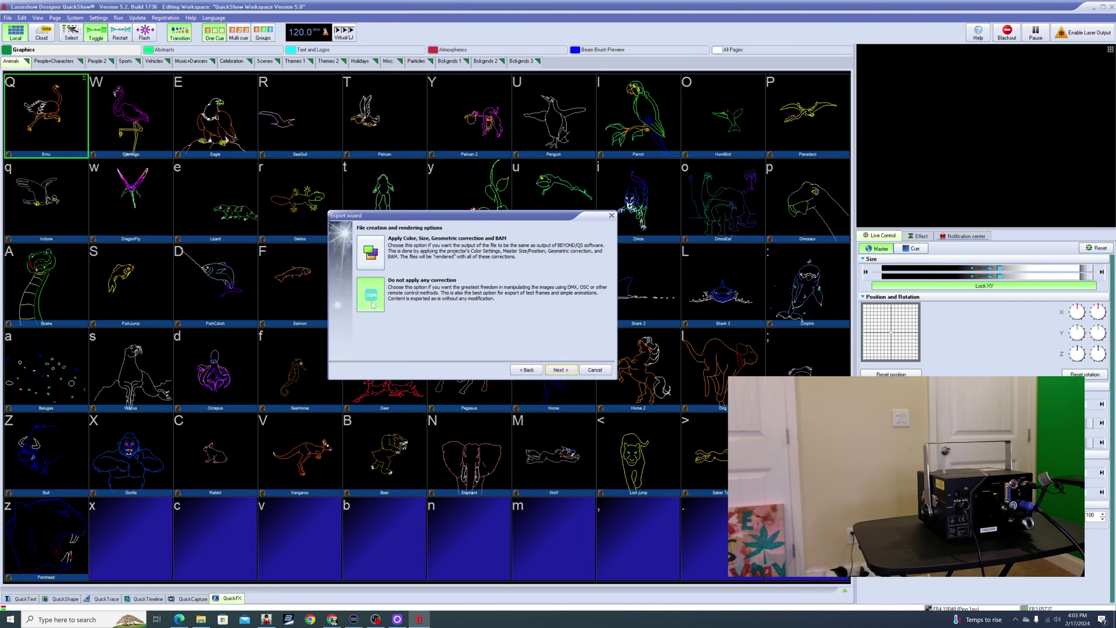
left_click(561, 370)
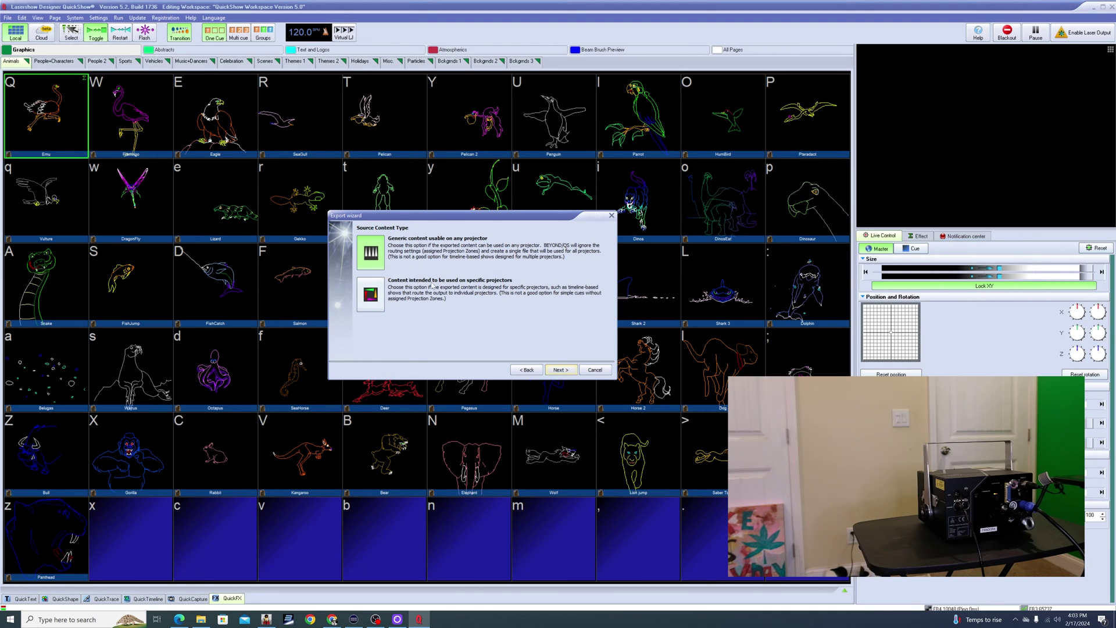
left_click(371, 298)
left_click(561, 371)
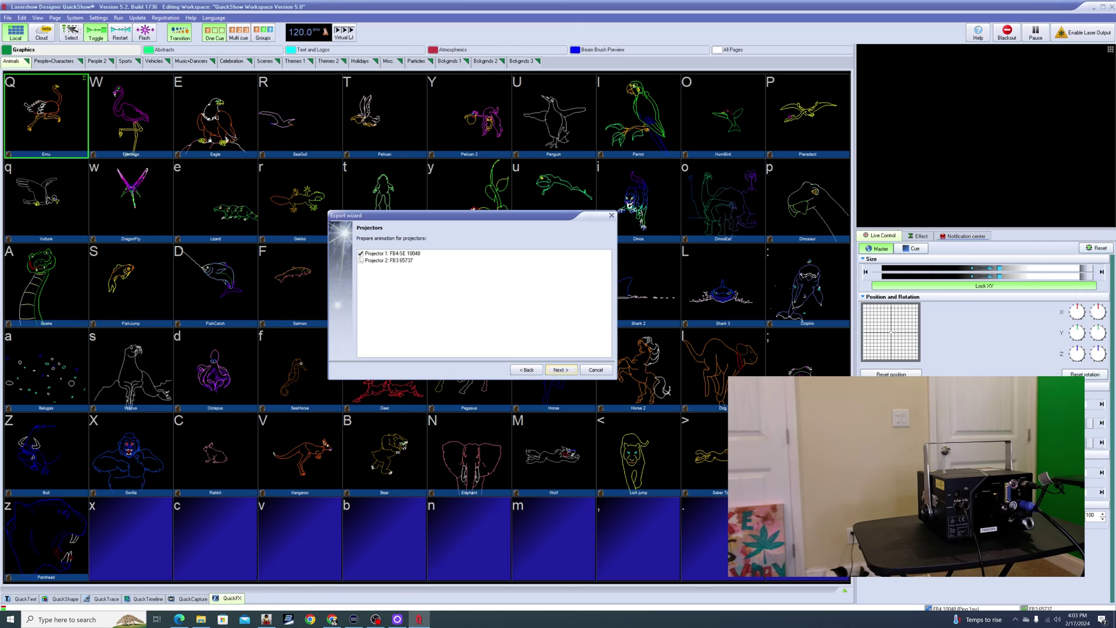
Step: Export Projector 1 content to the connected FB4 and close the wizard
left_click(361, 254)
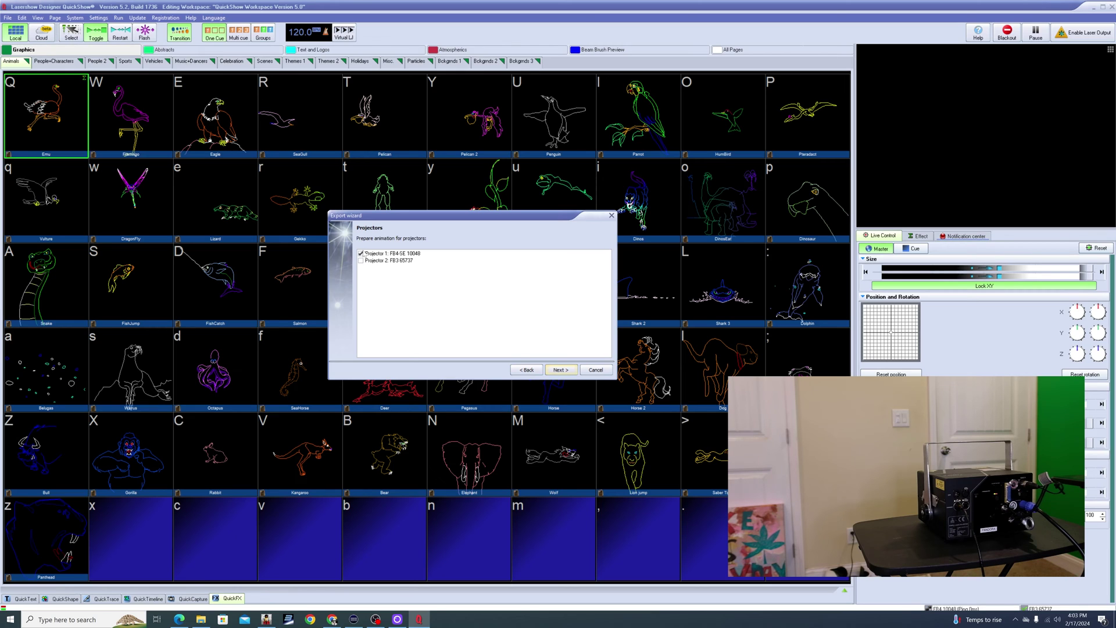
left_click(561, 369)
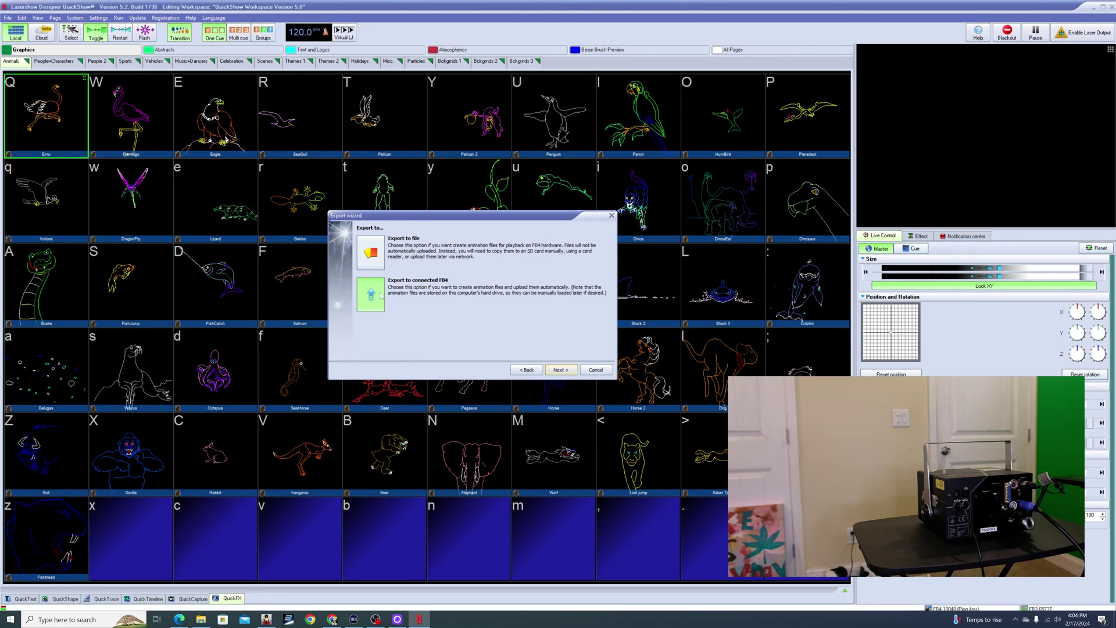
left_click(552, 370)
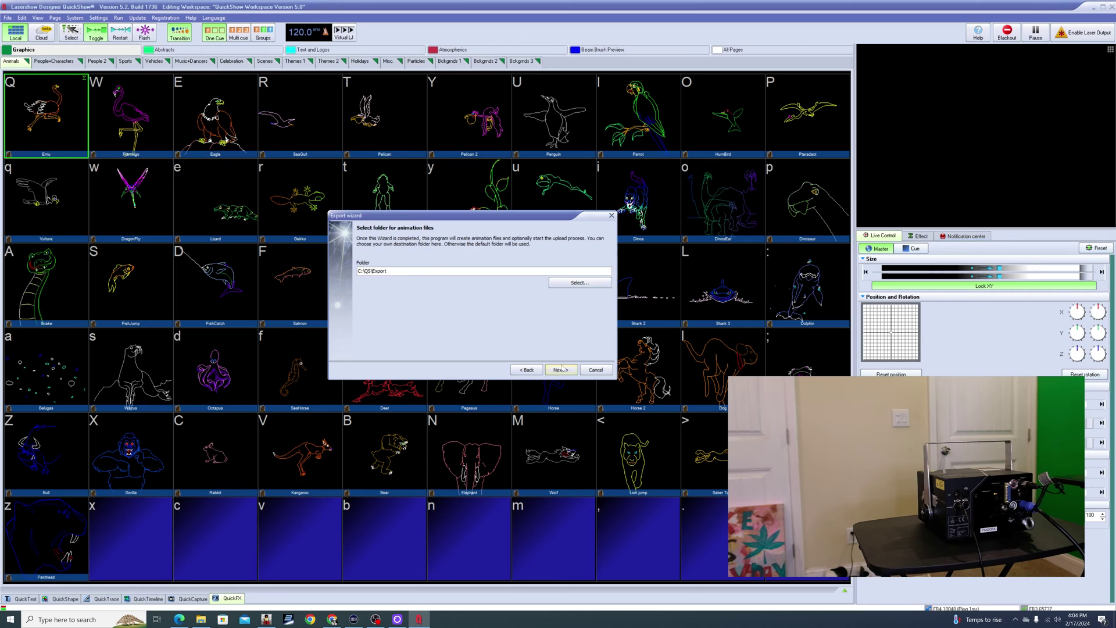
left_click(561, 370)
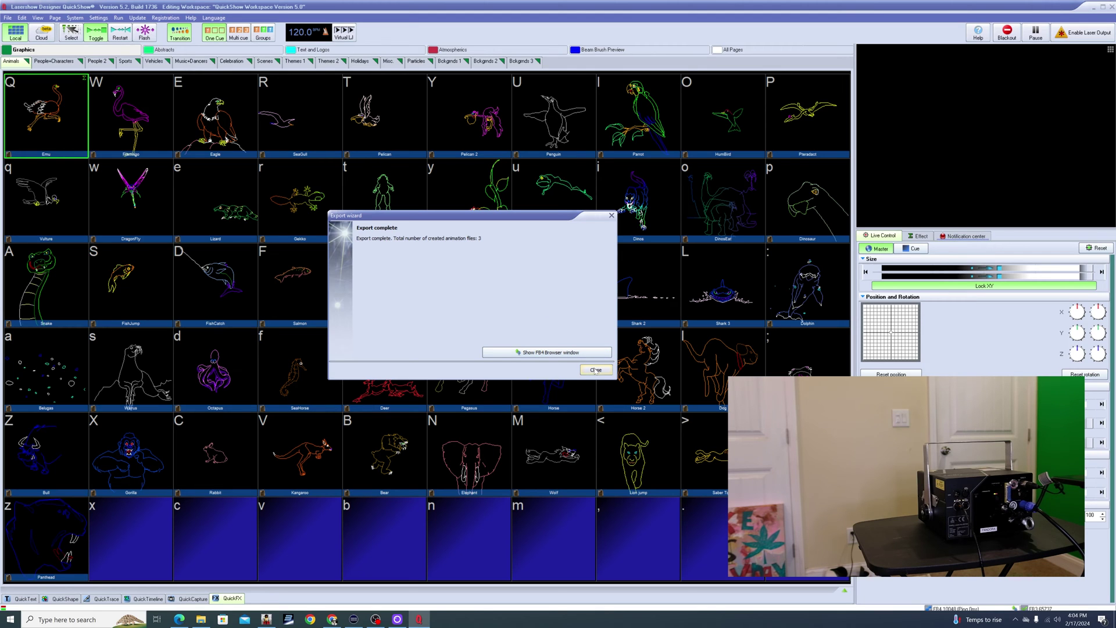
left_click(596, 370)
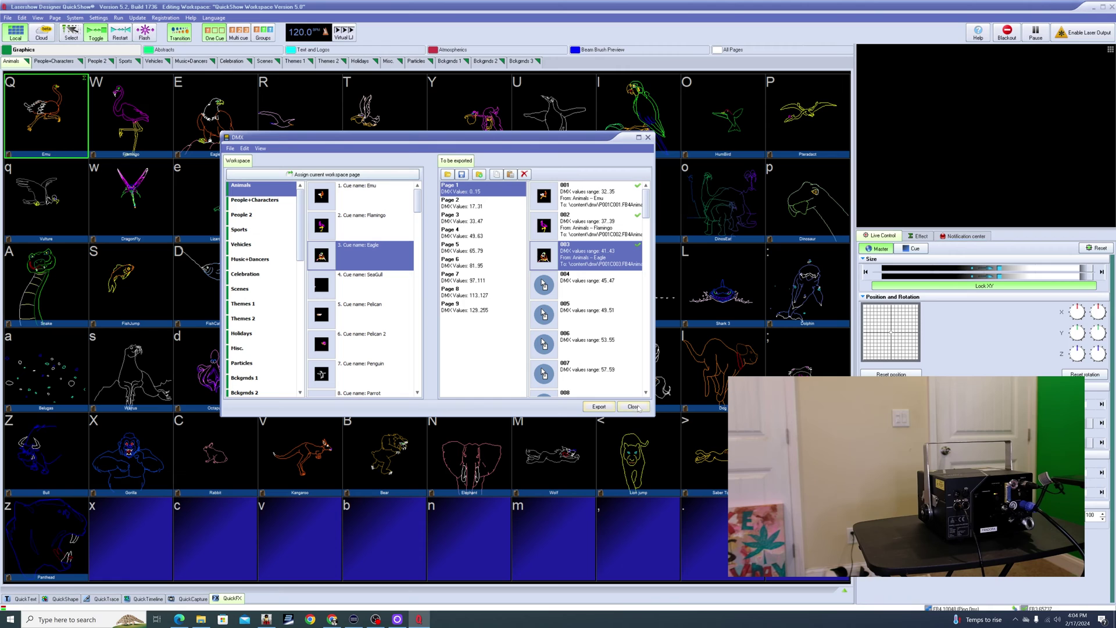
Step: Close the DMX window and open the FB4's content/dmx folder in the FB4 Browser
left_click(634, 407)
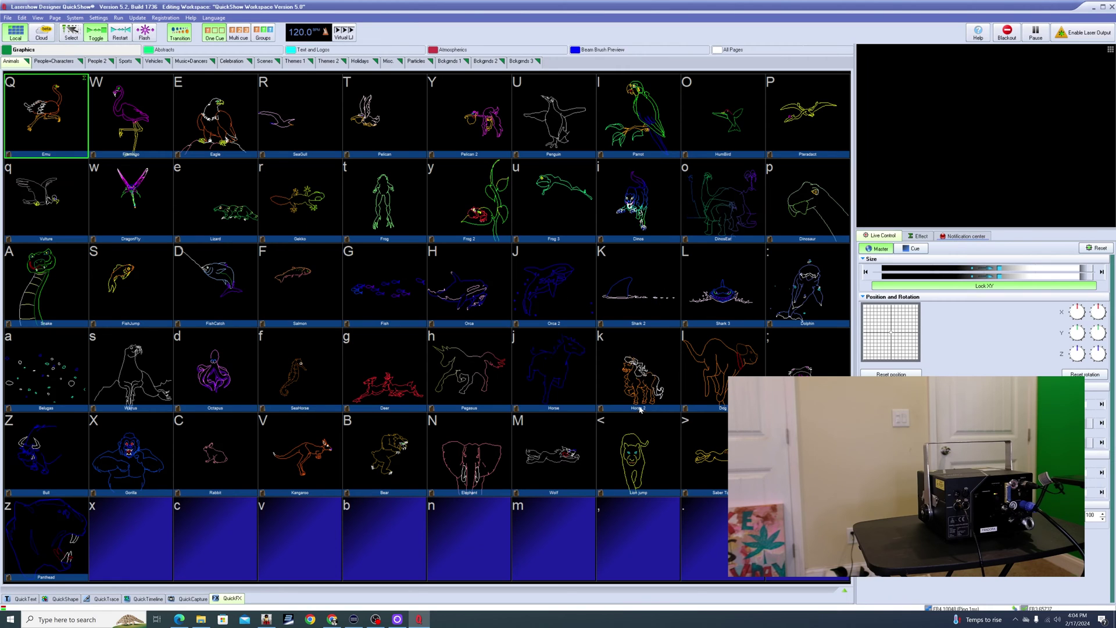
left_click(8, 18)
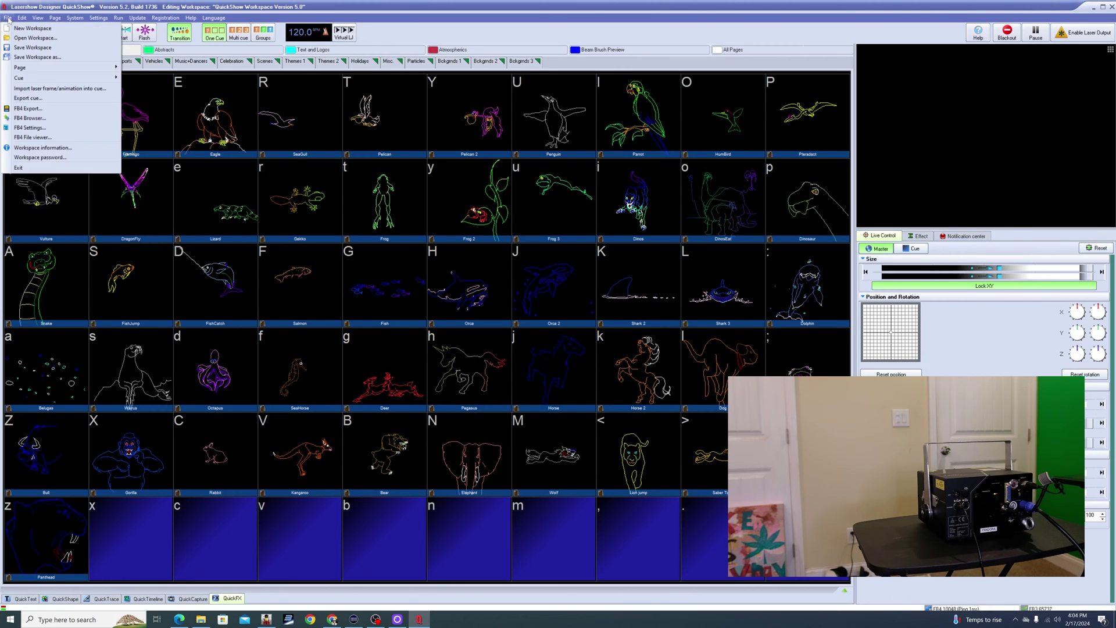
left_click(35, 118)
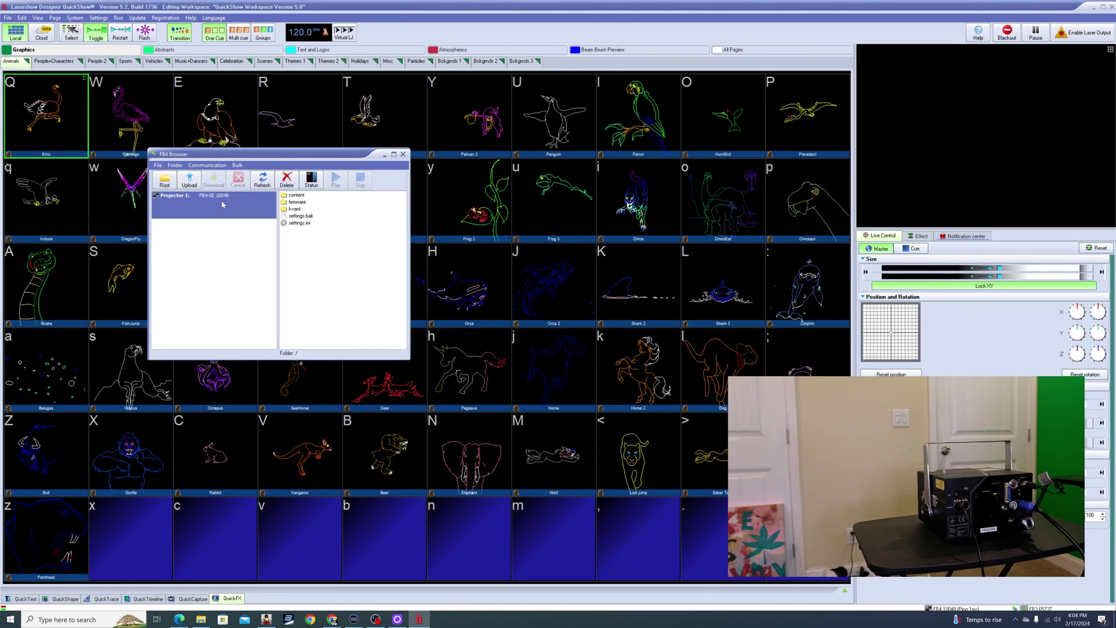
double_click(297, 196)
double_click(305, 204)
Step: Play P001C001 (emu) and P001C002 (flamingo) on the laser, then stop and close the browser
left_click(308, 203)
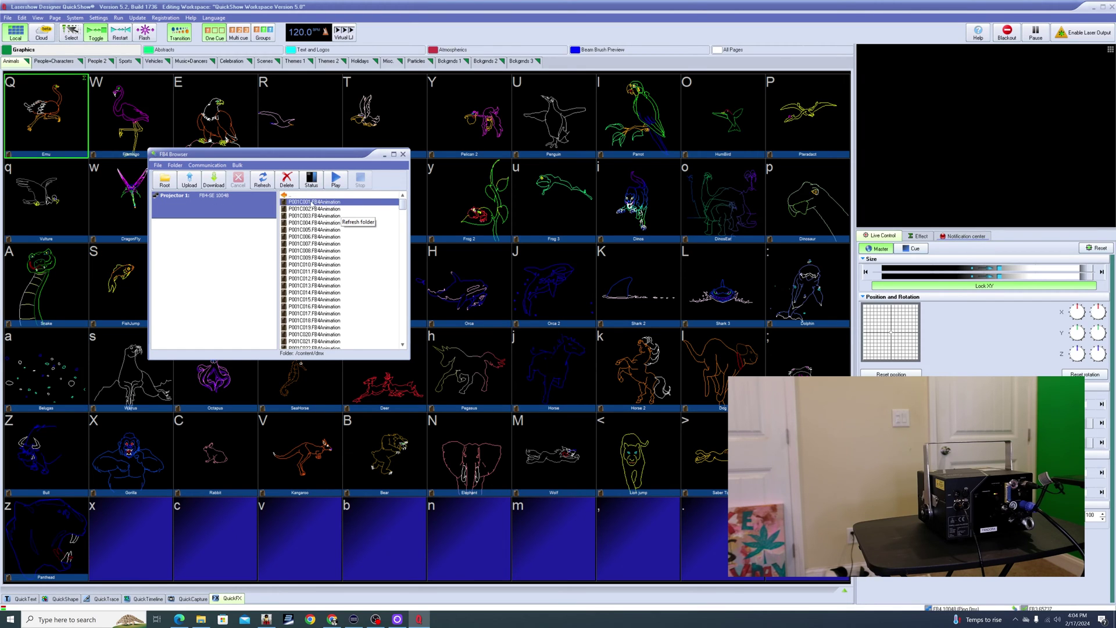
left_click(336, 181)
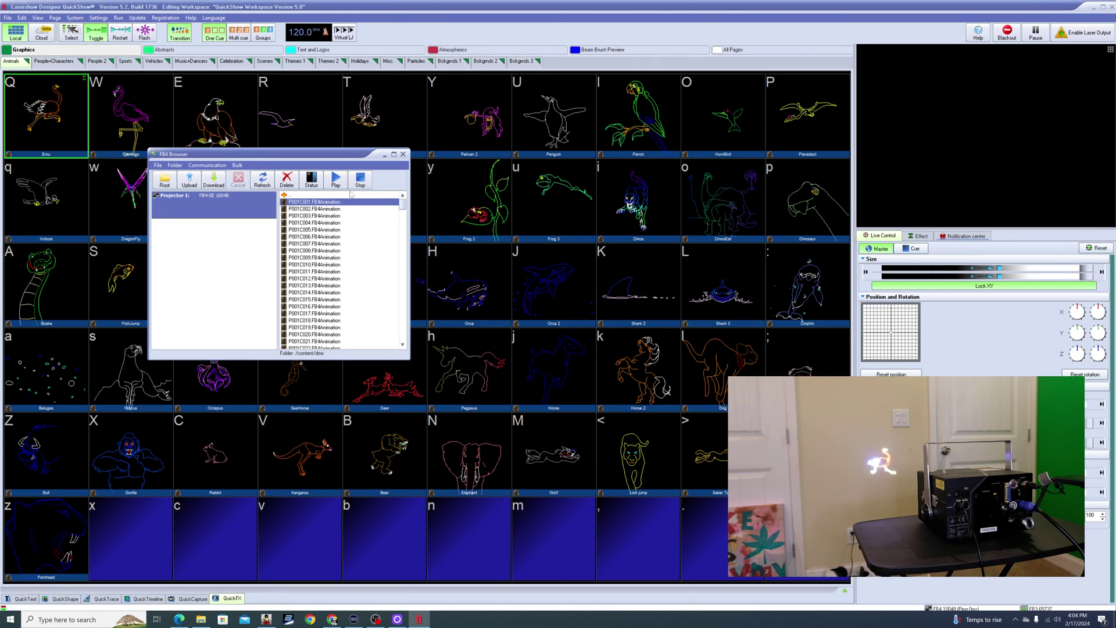
left_click(325, 208)
left_click(337, 182)
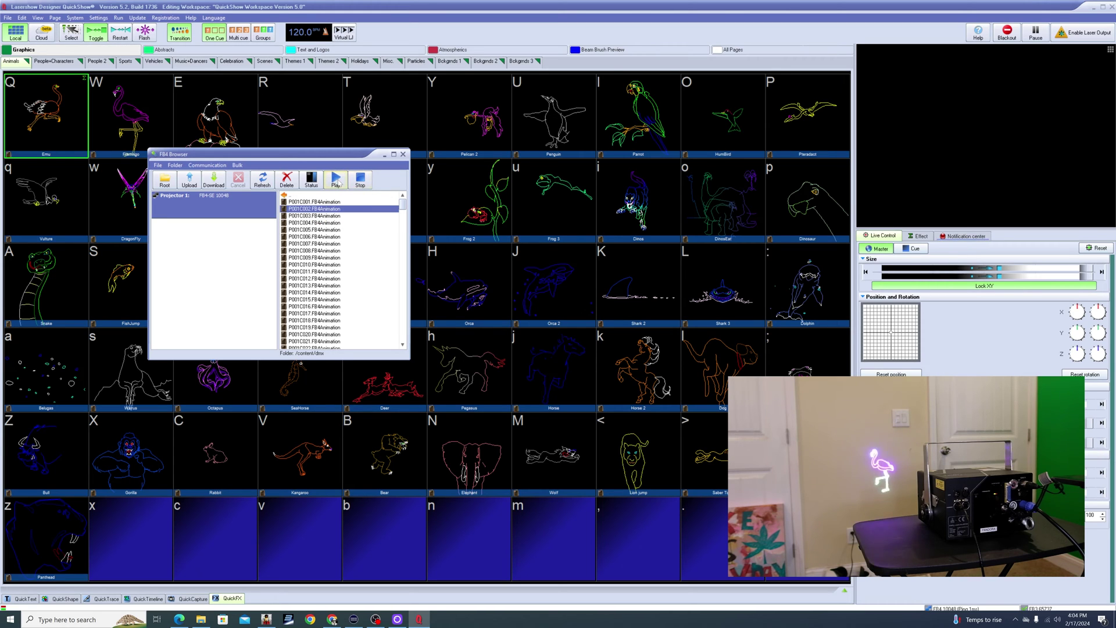
left_click(368, 185)
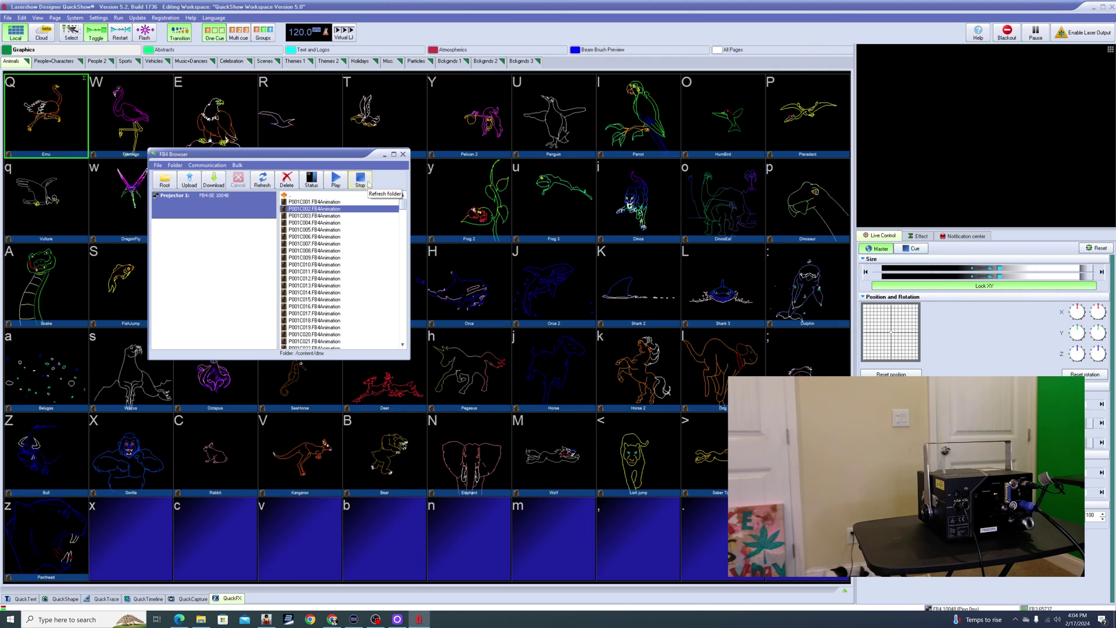
left_click(401, 155)
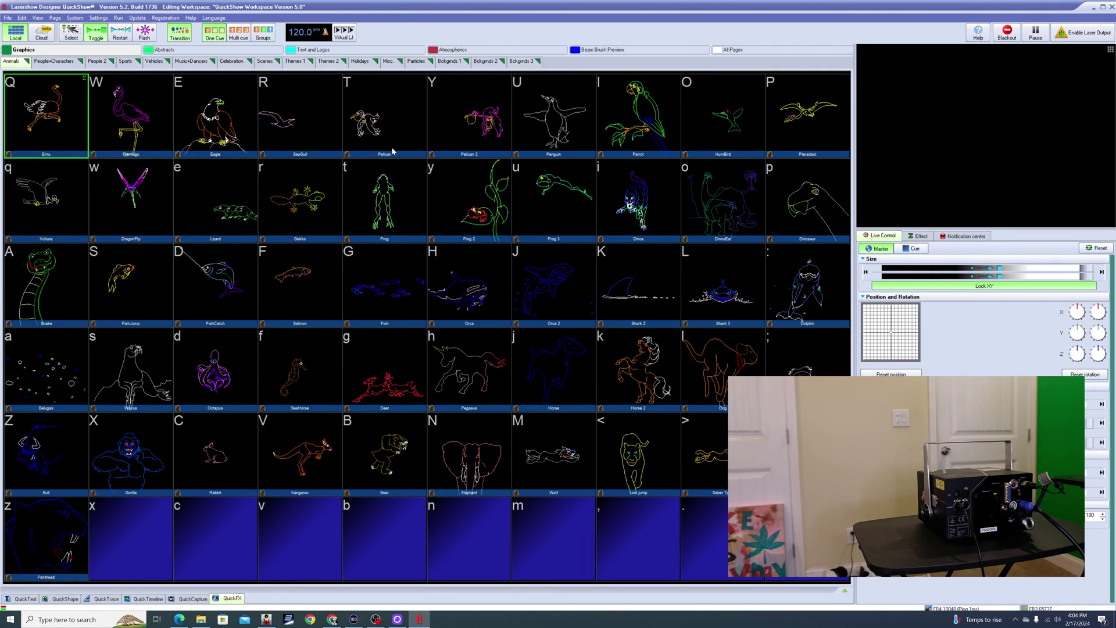
Step: Switch the FB4 to ArtNet mode in FB4 Settings
left_click(8, 18)
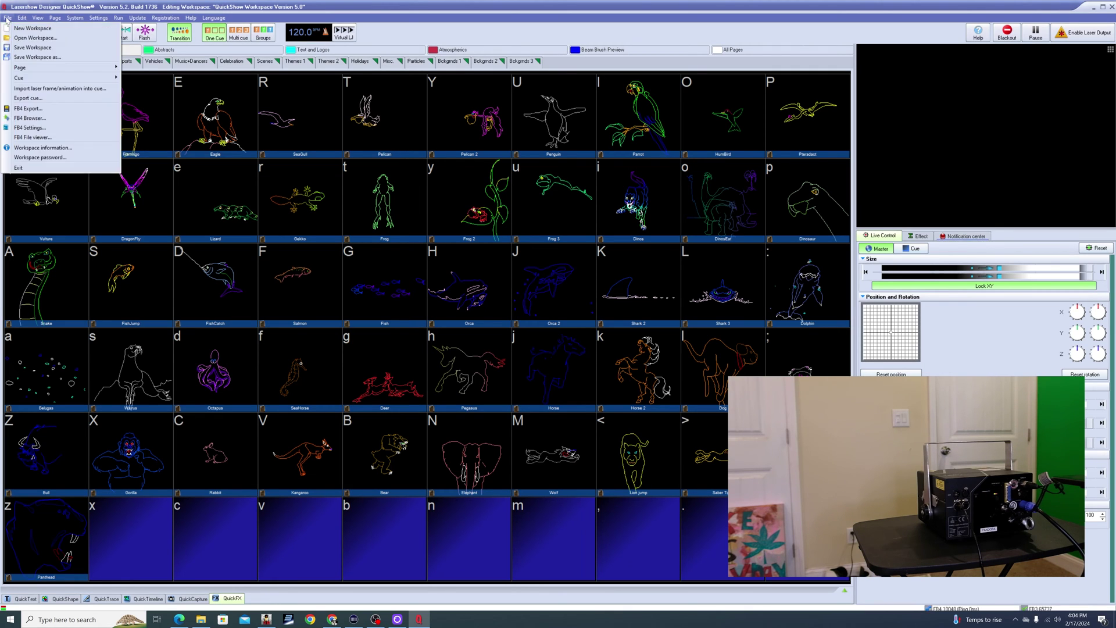
left_click(29, 127)
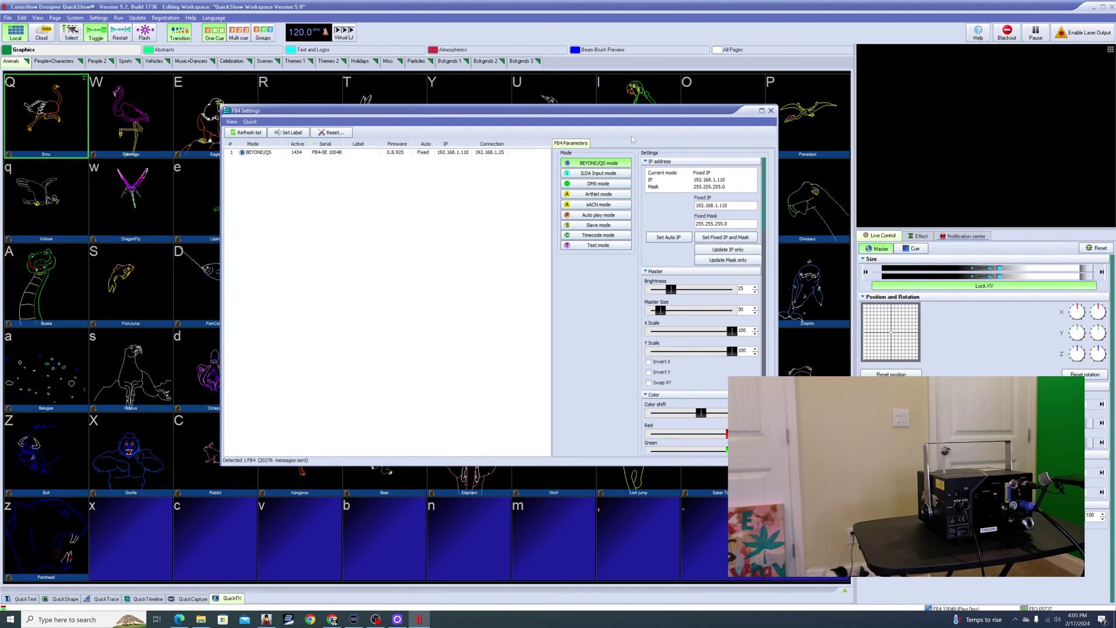
left_click_drag(625, 108, 581, 119)
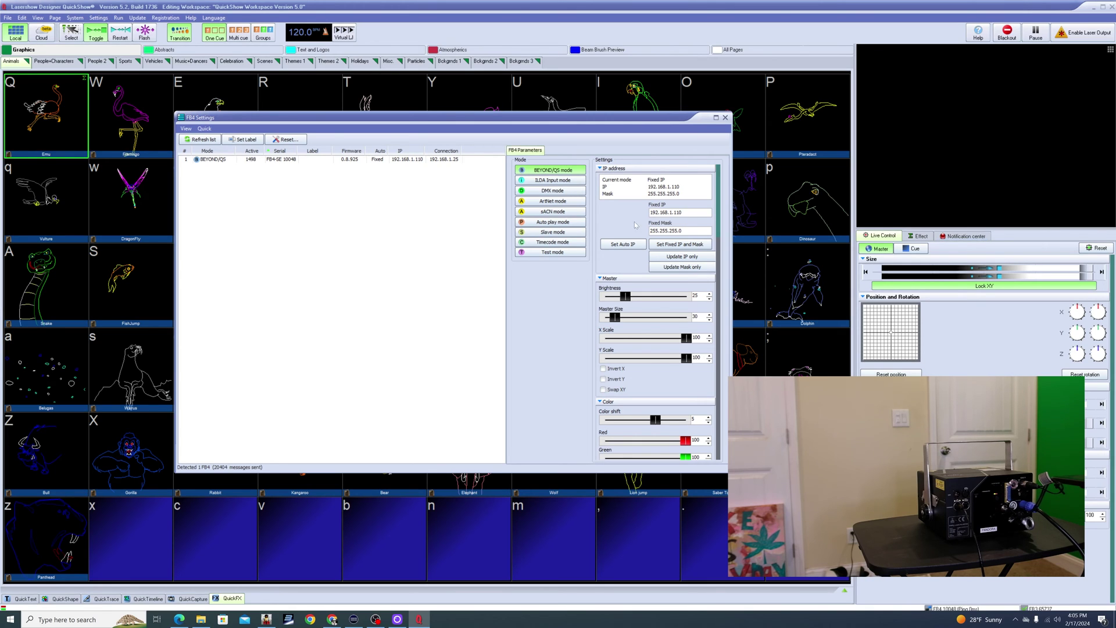
left_click(545, 202)
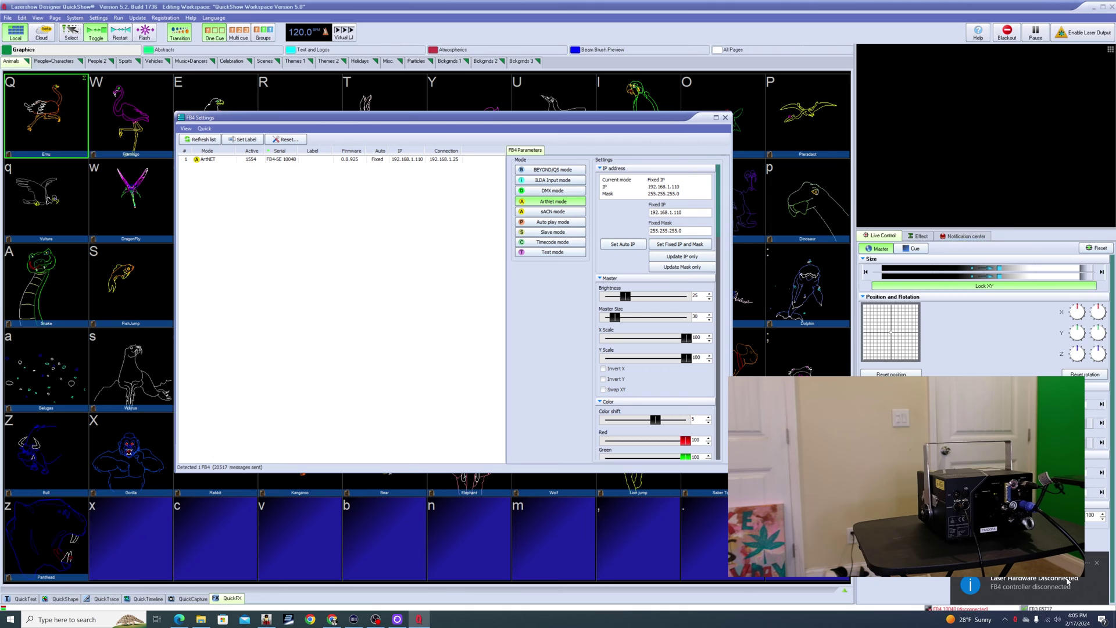
left_click(725, 118)
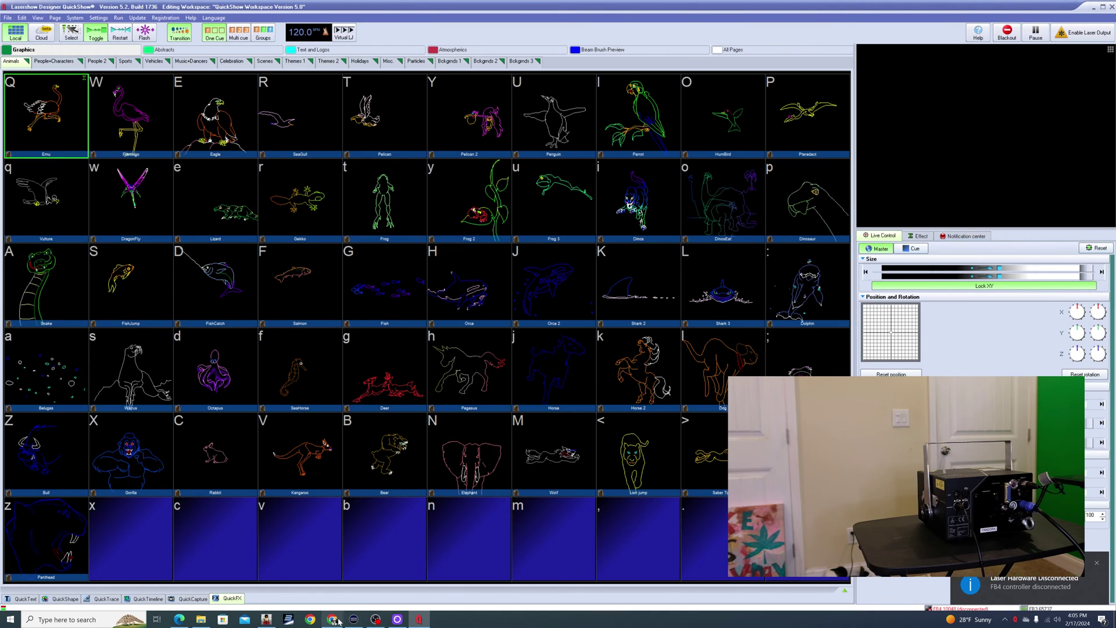
Step: In xLights, add an Ethernet controller with IP address 192.168.1.110
mouse_move(338, 621)
left_click(268, 621)
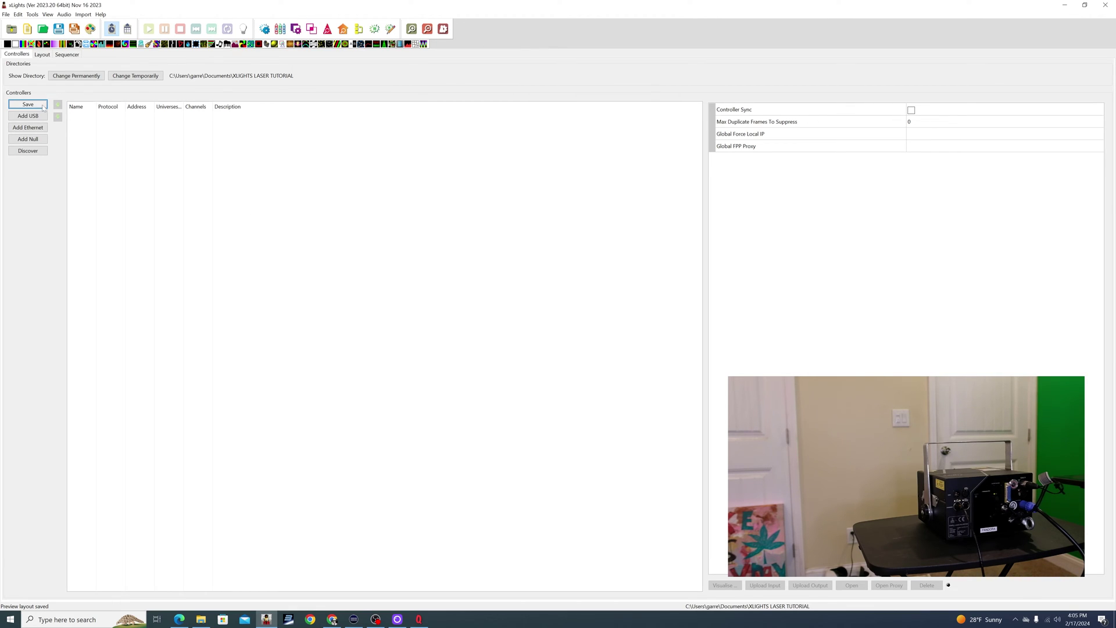
left_click(29, 128)
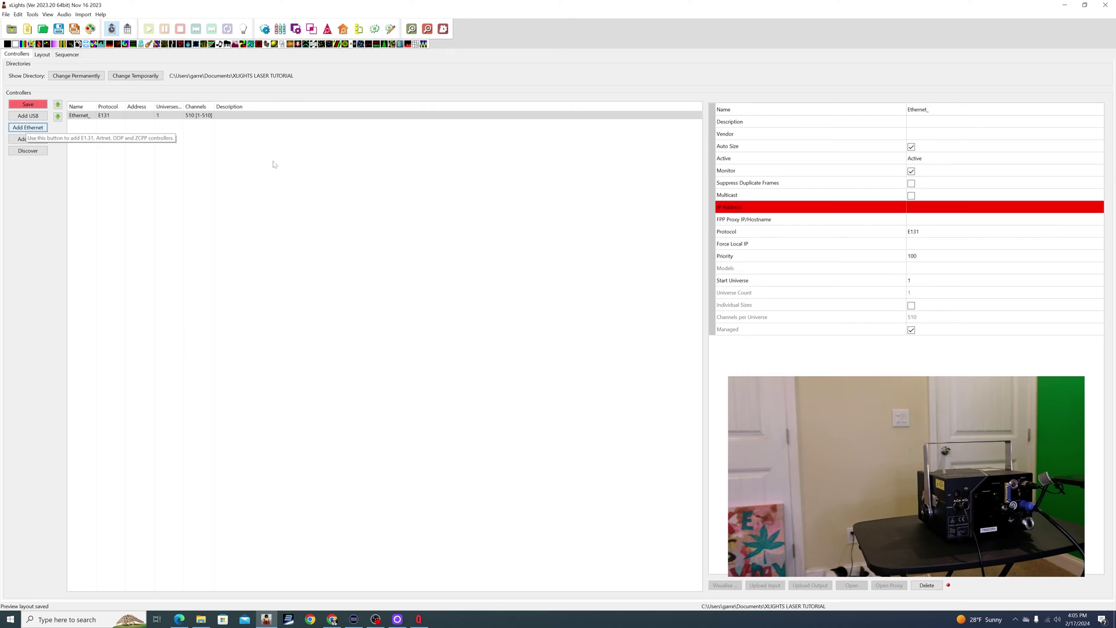
left_click(922, 207)
type("192.168.1")
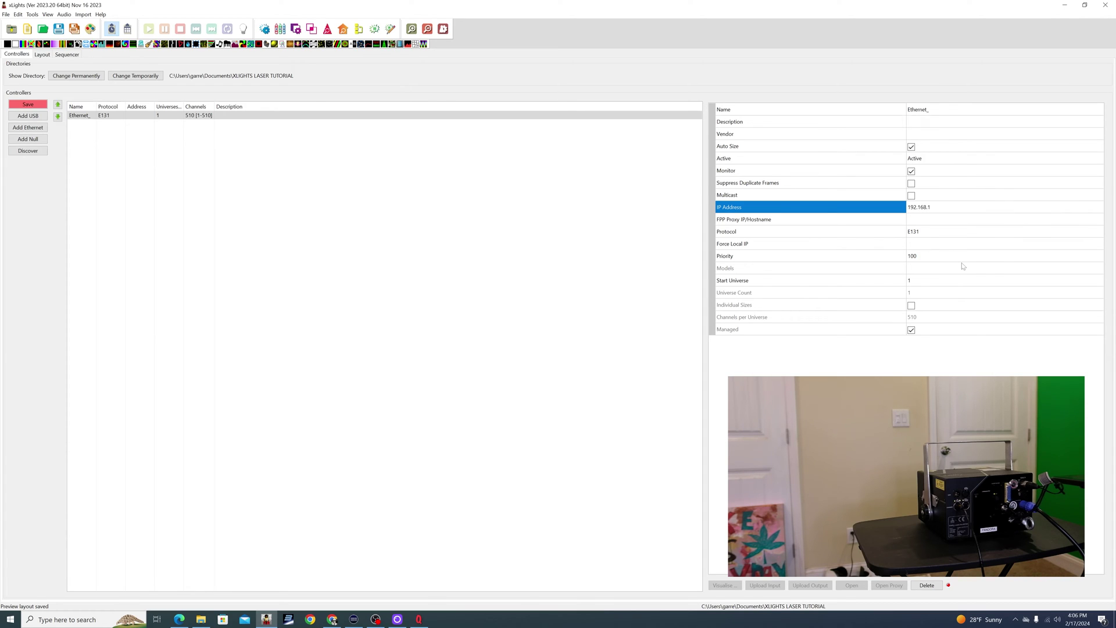
type("10")
Step: Name the controller LASER 1, set its protocol to ArtNet and save
left_click(942, 109)
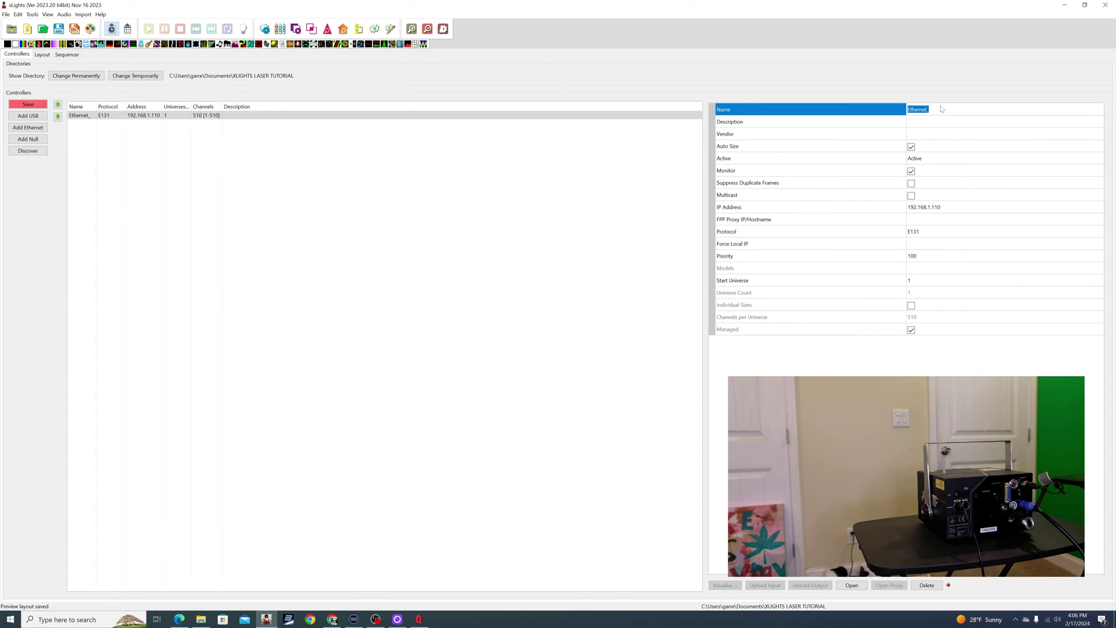
type("LASER 1")
left_click(921, 236)
left_click(922, 237)
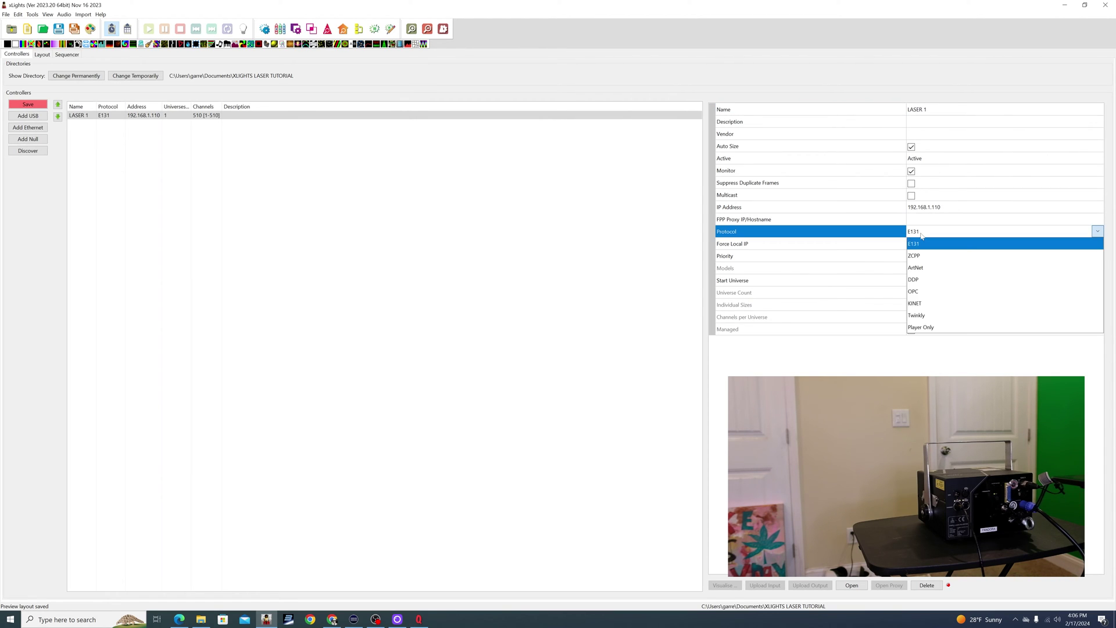
left_click(921, 266)
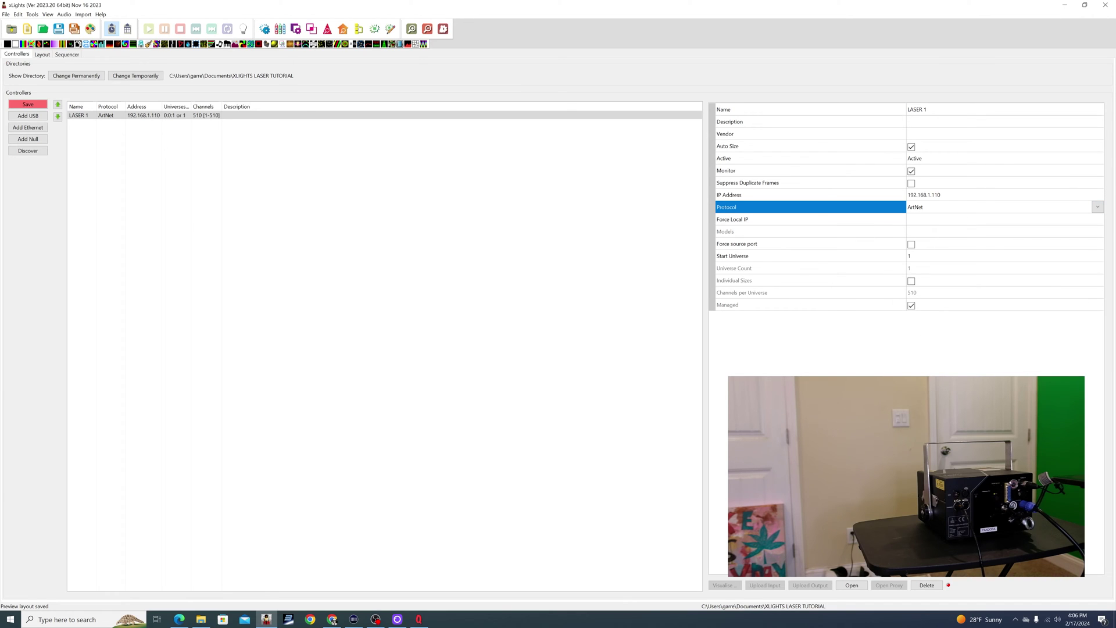
left_click(28, 104)
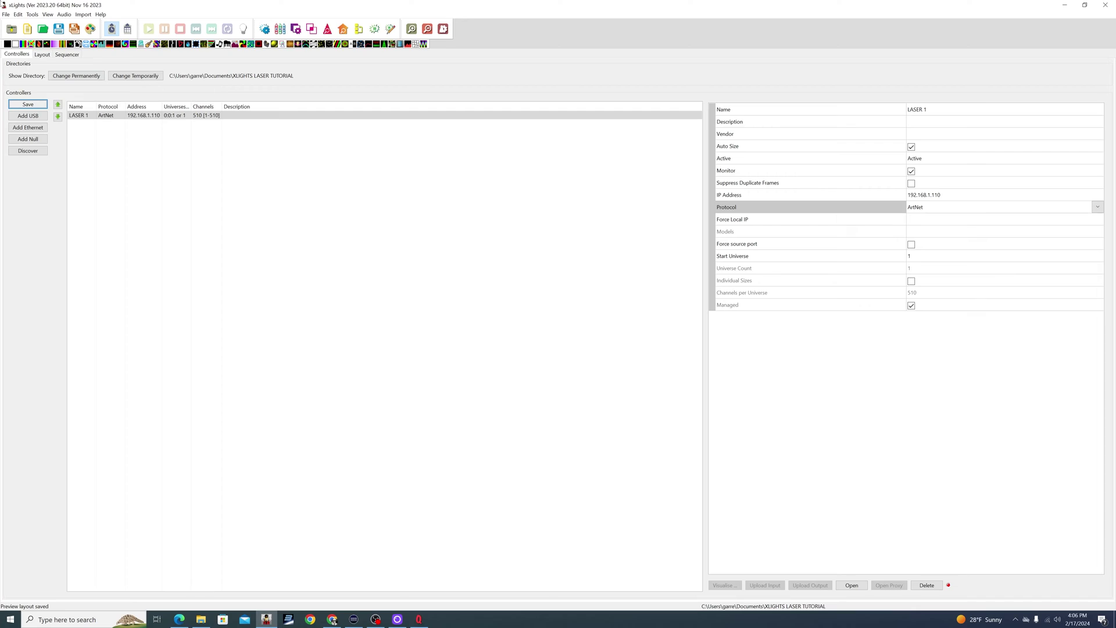
left_click(43, 54)
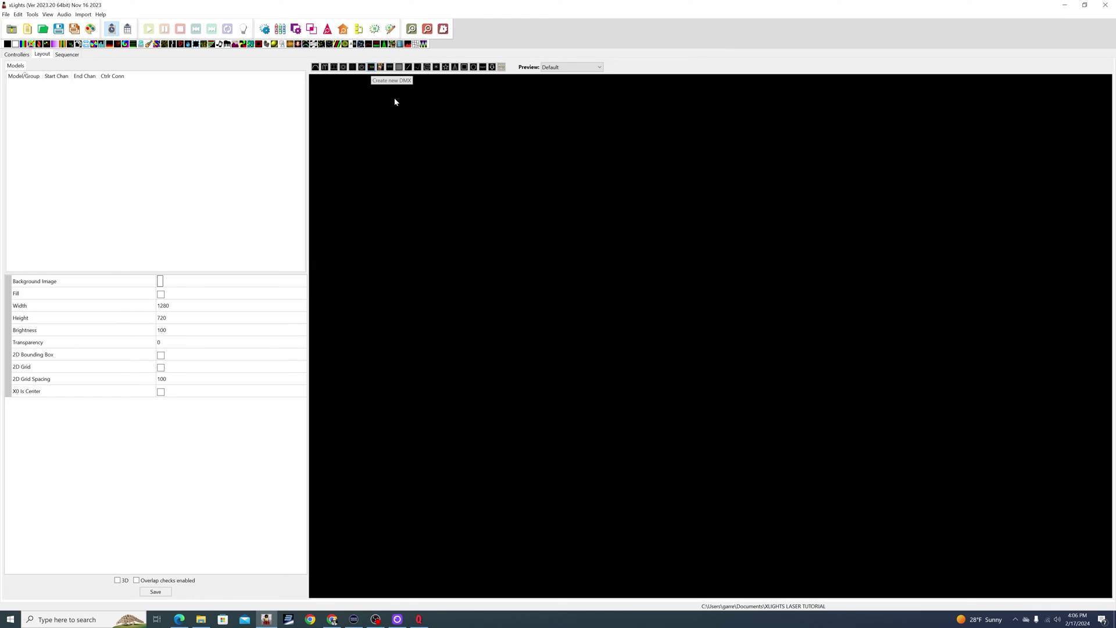
Step: Place a new General DMX model in the layout preview, then bring up the Pangolin DMX chart
left_click_drag(416, 113, 464, 140)
left_click(380, 67)
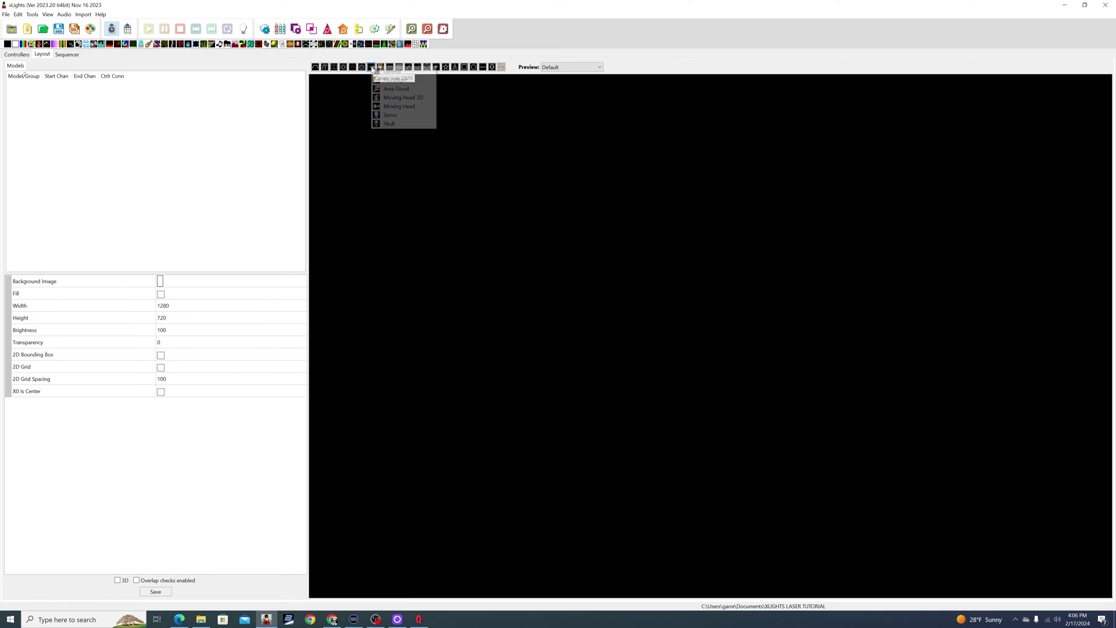
left_click(425, 108)
left_click_drag(425, 108, 490, 179)
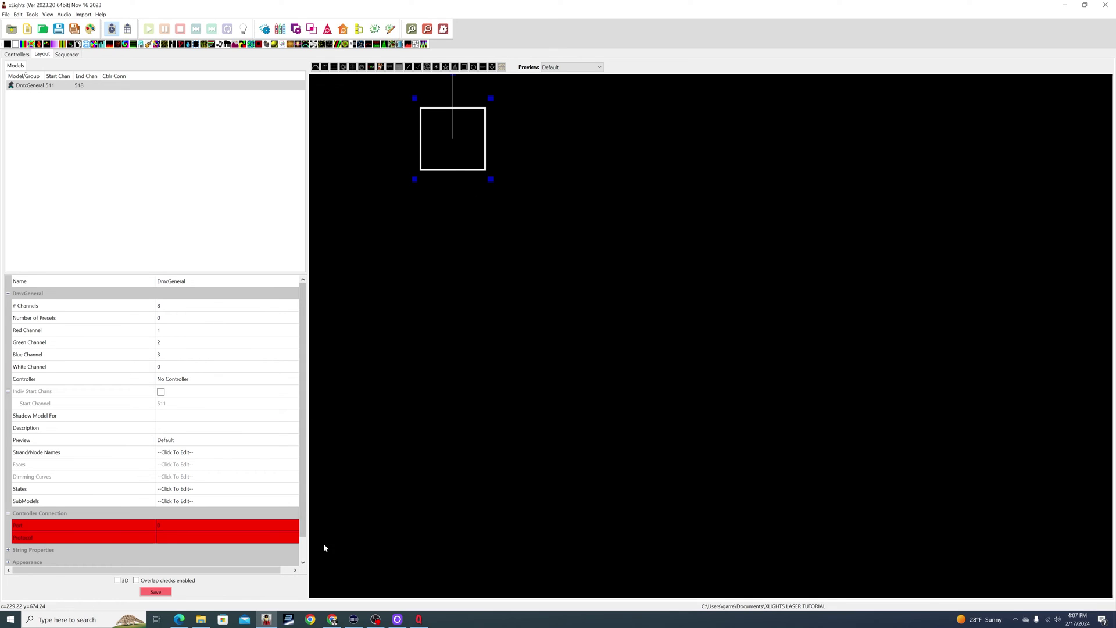
left_click(333, 621)
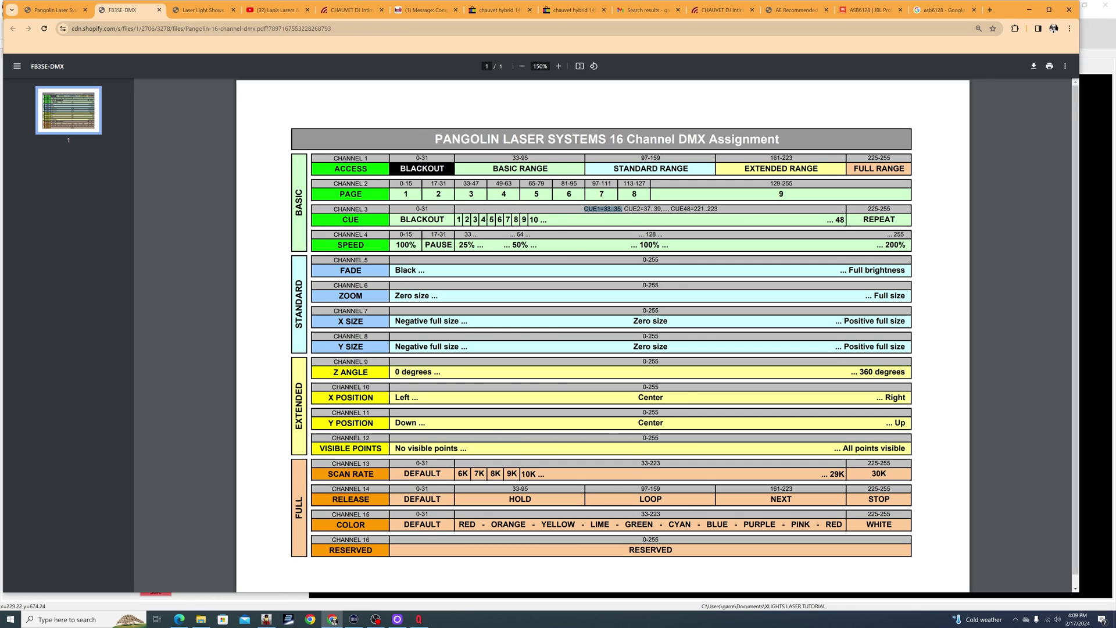
Step: Check the CUE1 value range in the chart's Channel 3 row, then glance at QuickShow and return to xLights
left_click(296, 231)
left_click_drag(586, 209, 617, 209)
scroll(602, 336, "down", 1)
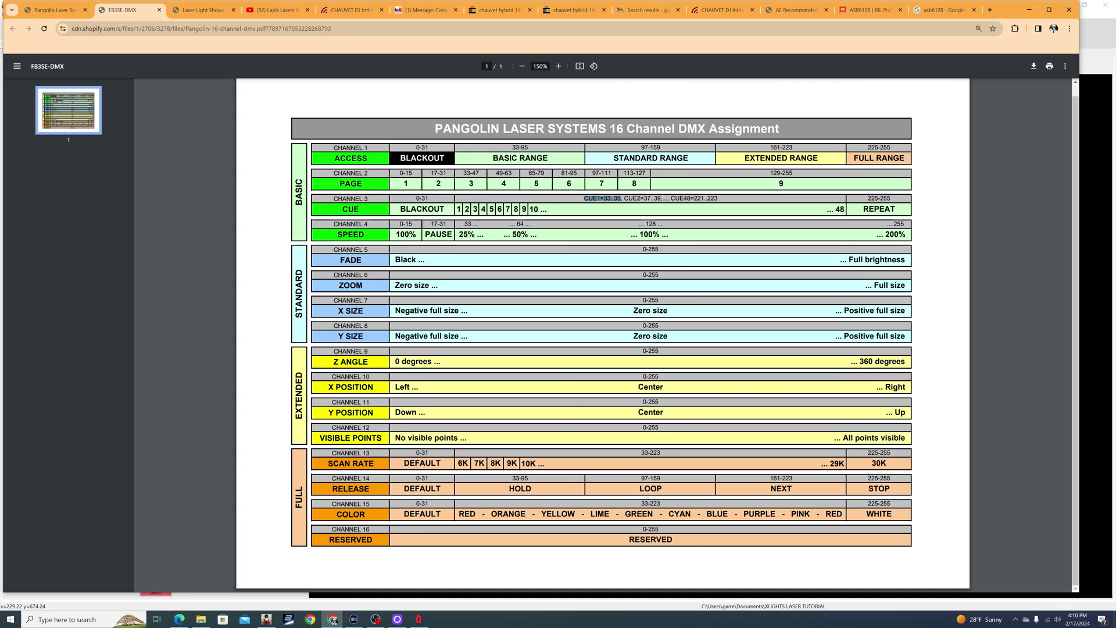
left_click(419, 619)
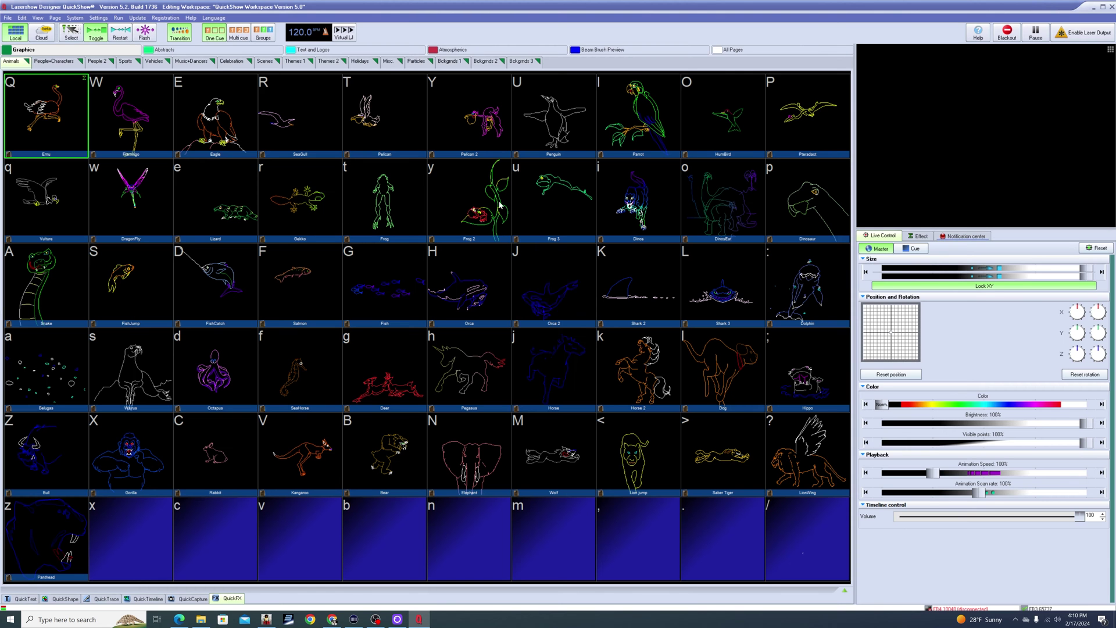
left_click(267, 619)
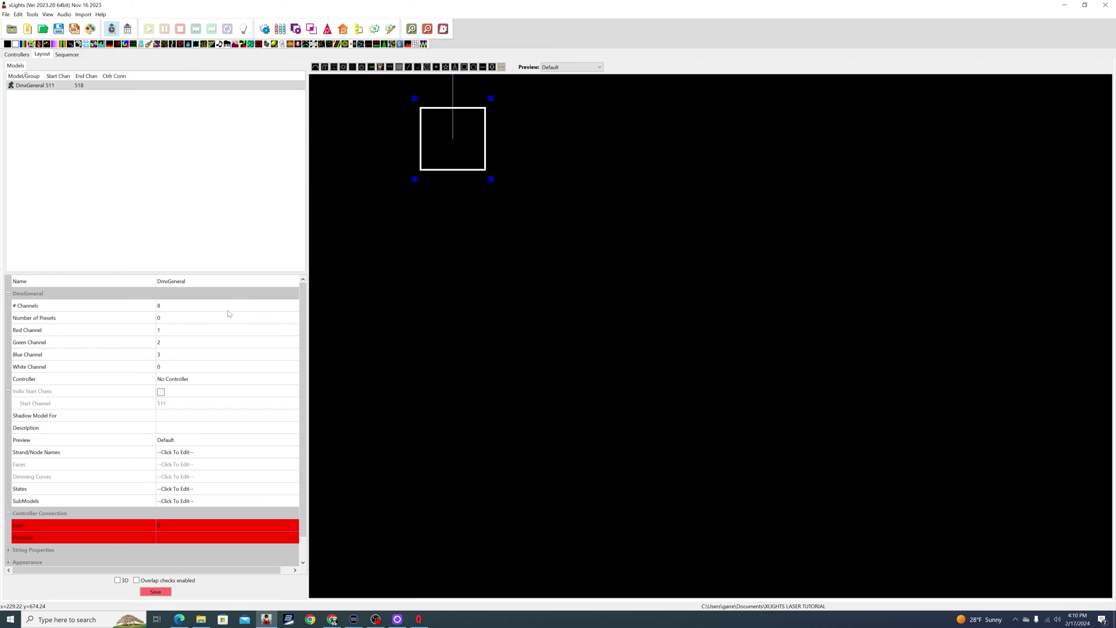
Step: Give the DmxGeneral model 16 channels and set its red, green and blue channels to 0
left_click(172, 309)
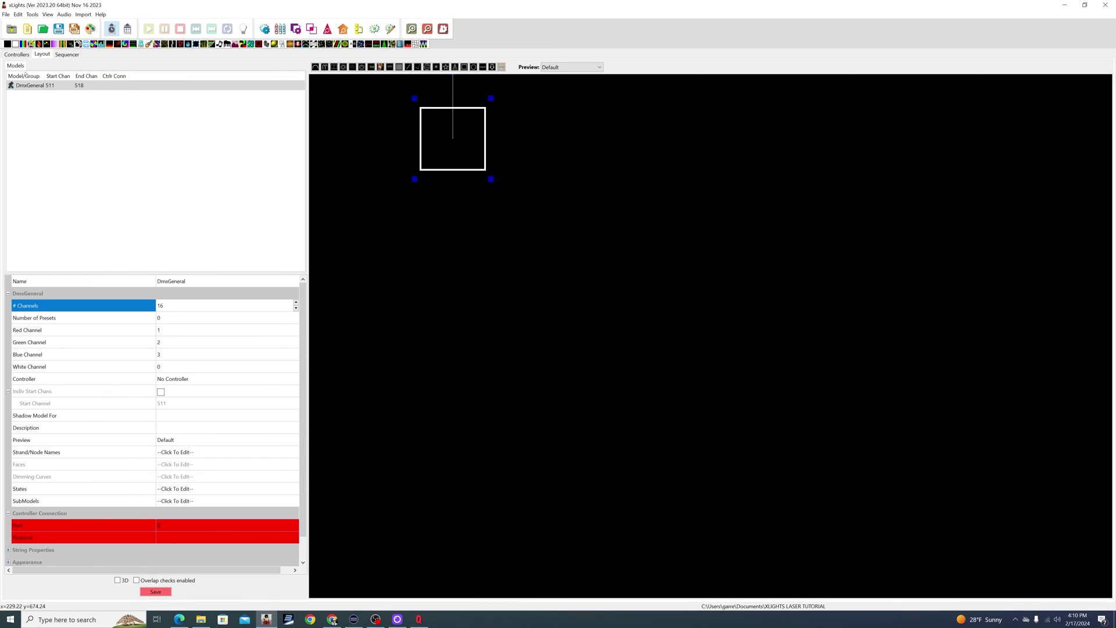
left_click(296, 333)
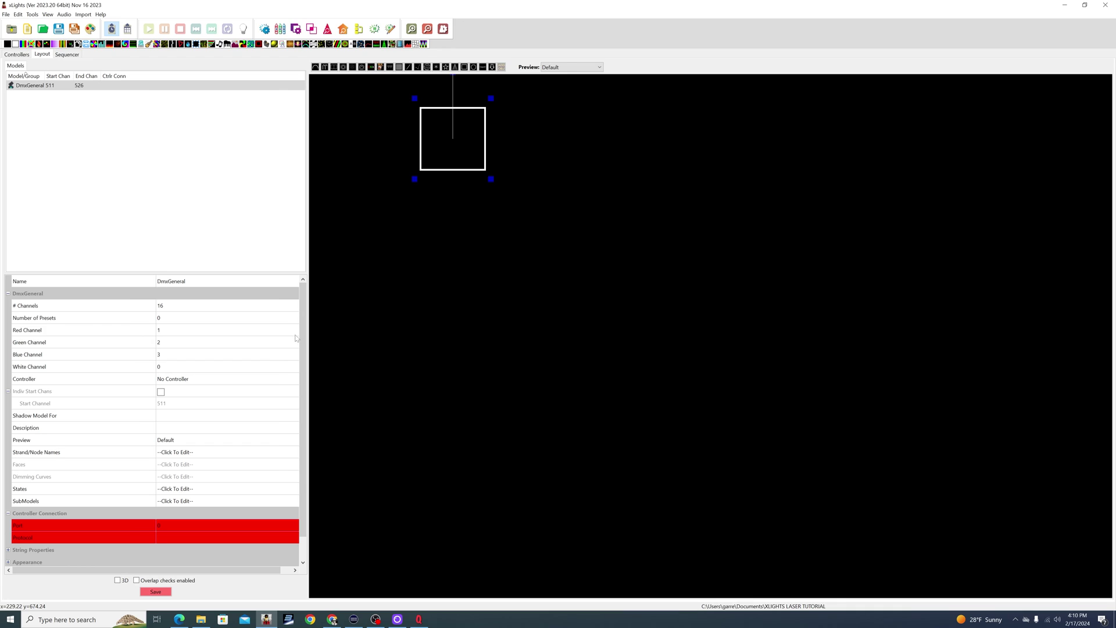
left_click(296, 333)
left_click(296, 345)
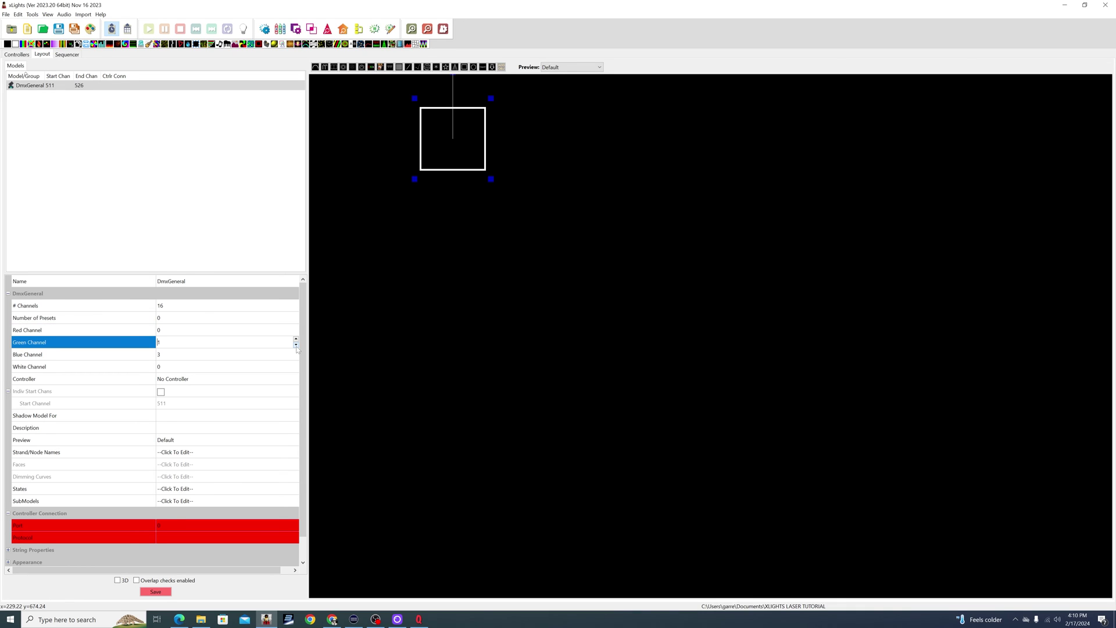
left_click(296, 344)
left_click(296, 358)
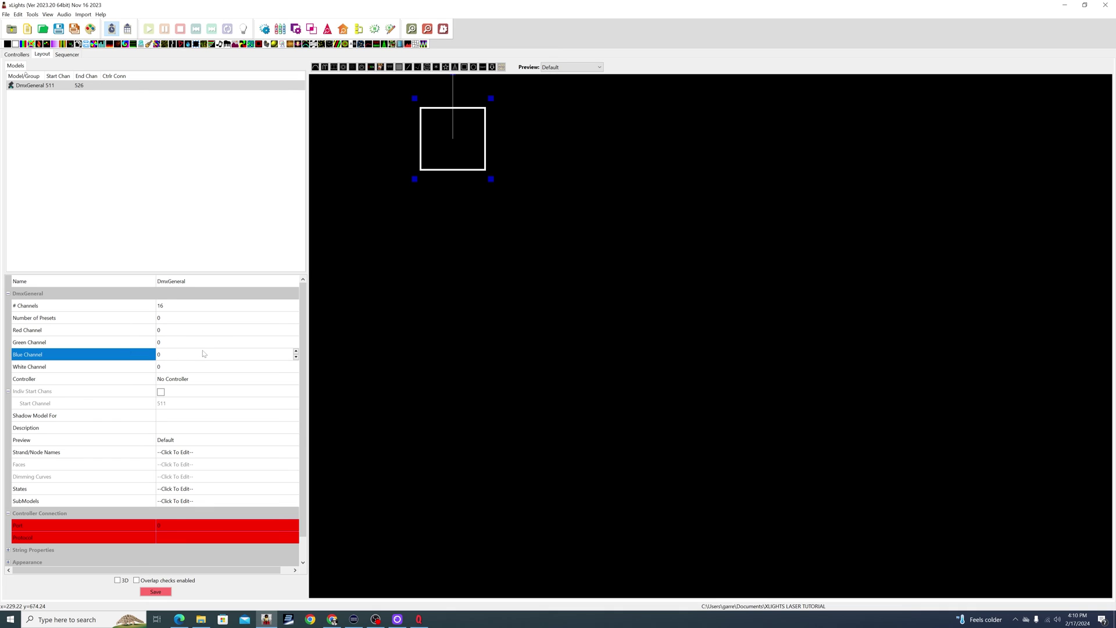
Step: Assign the model to controller LASER 1, port 1, protocol dmx-open, and save the layout
left_click(206, 380)
left_click(206, 380)
left_click(197, 416)
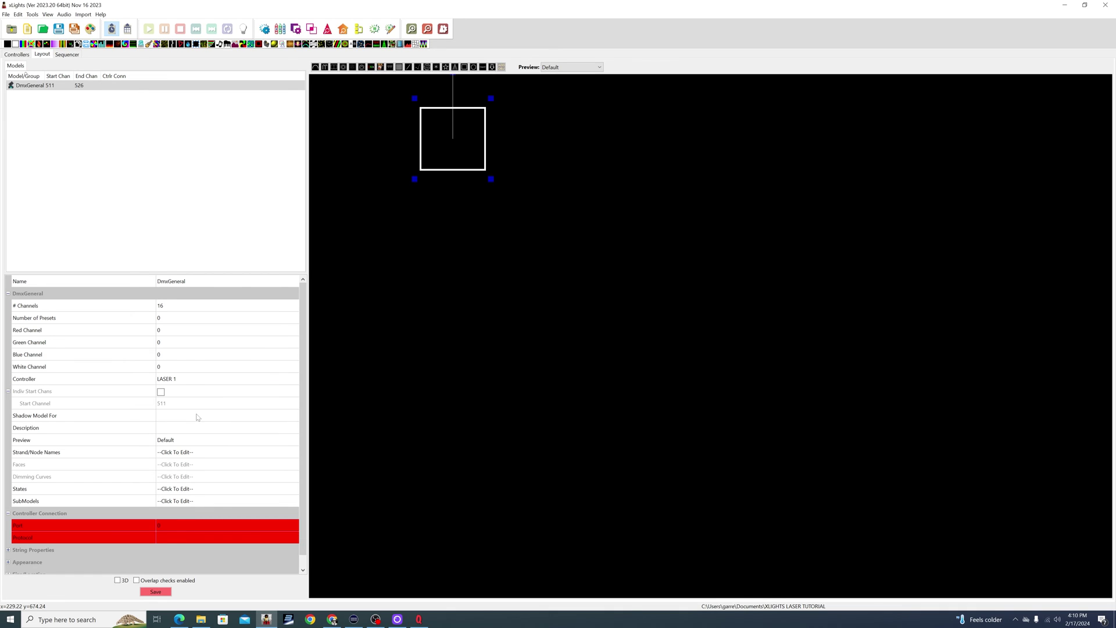
left_click(295, 525)
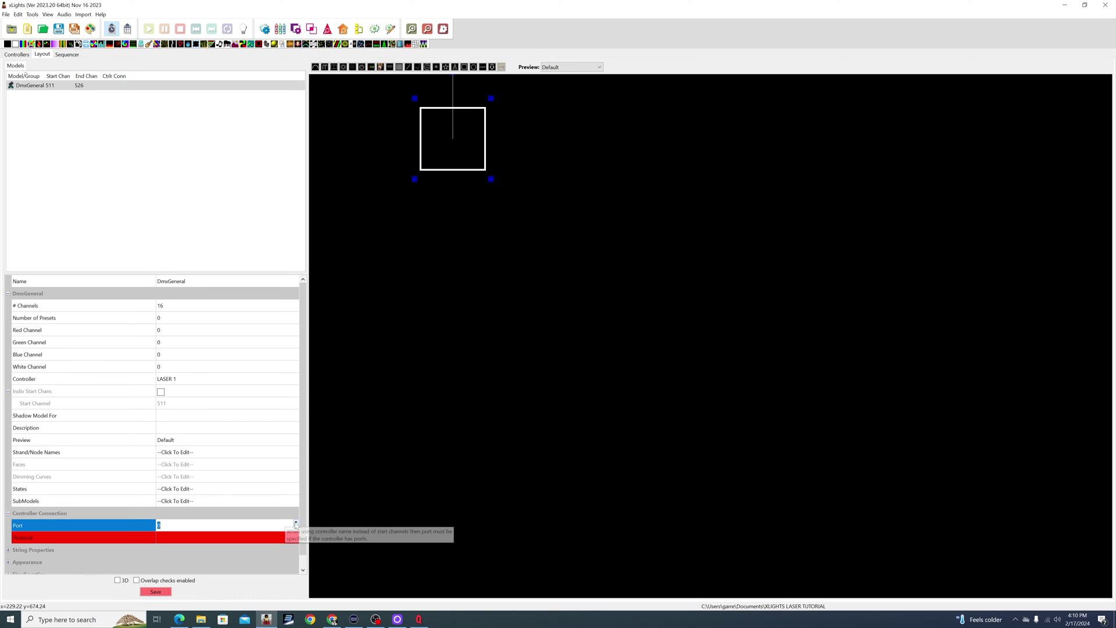
scroll(283, 539, "down", 3)
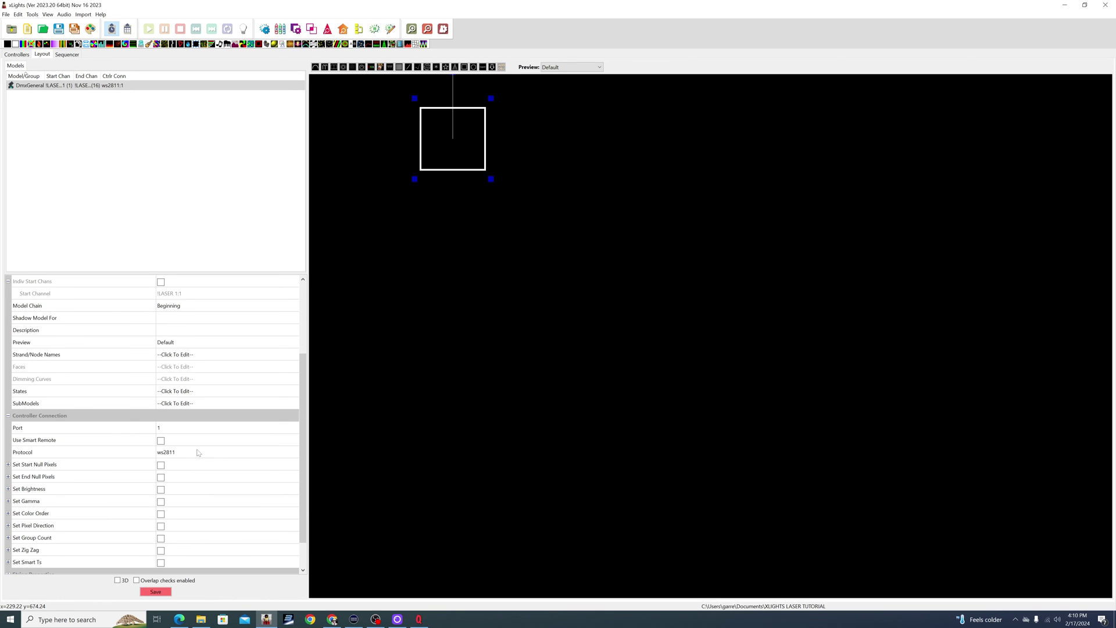
left_click(245, 456)
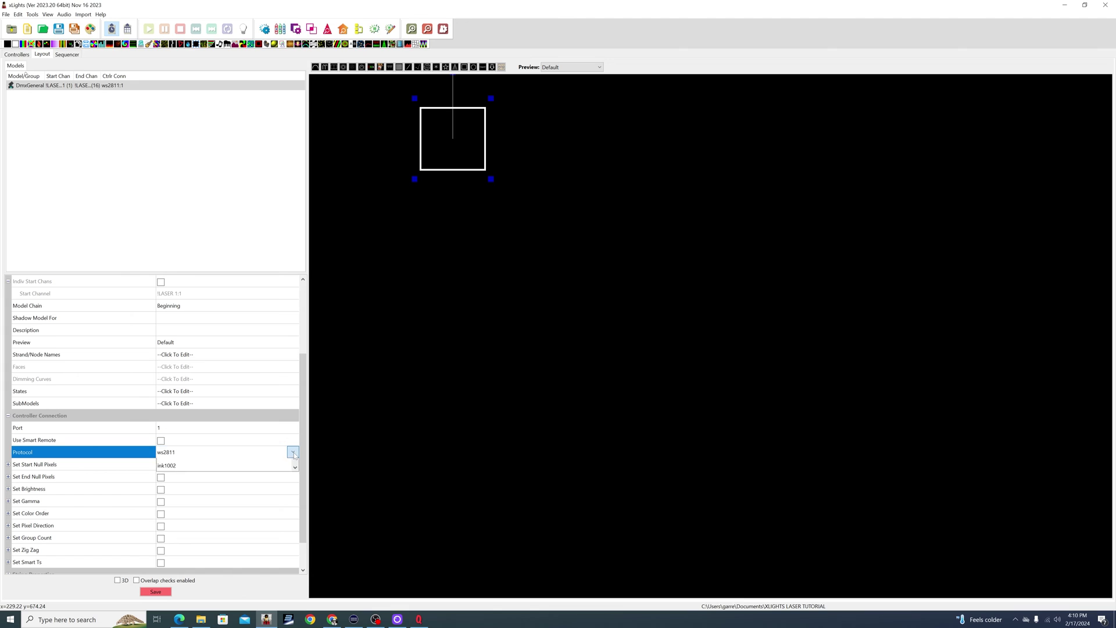
left_click(292, 452)
scroll(241, 489, "down", 5)
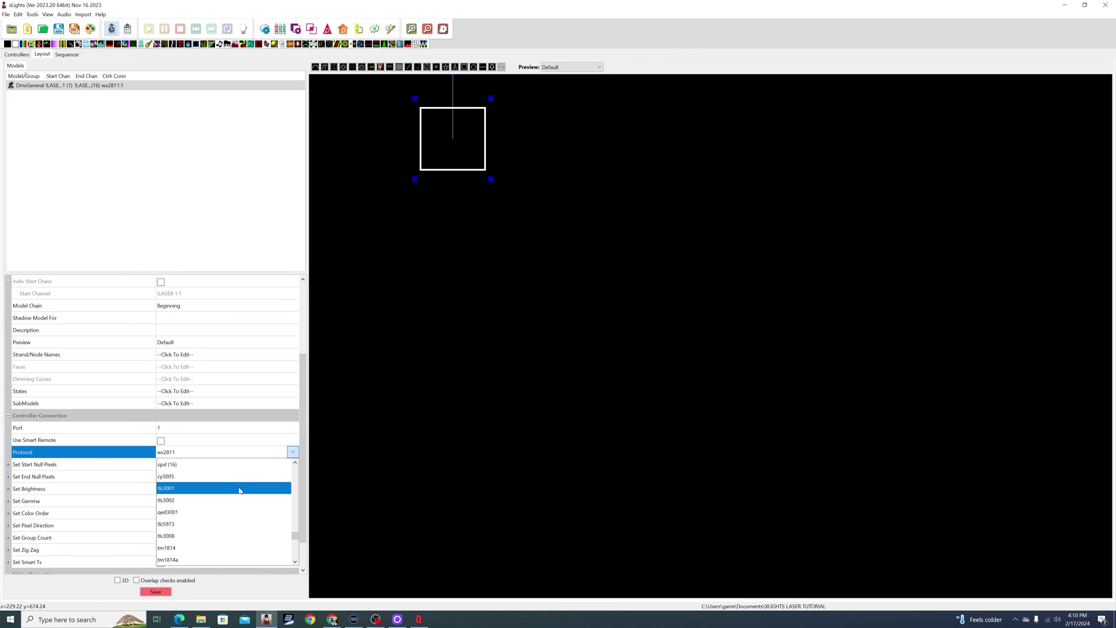
scroll(231, 523, "up", 2)
left_click(211, 511)
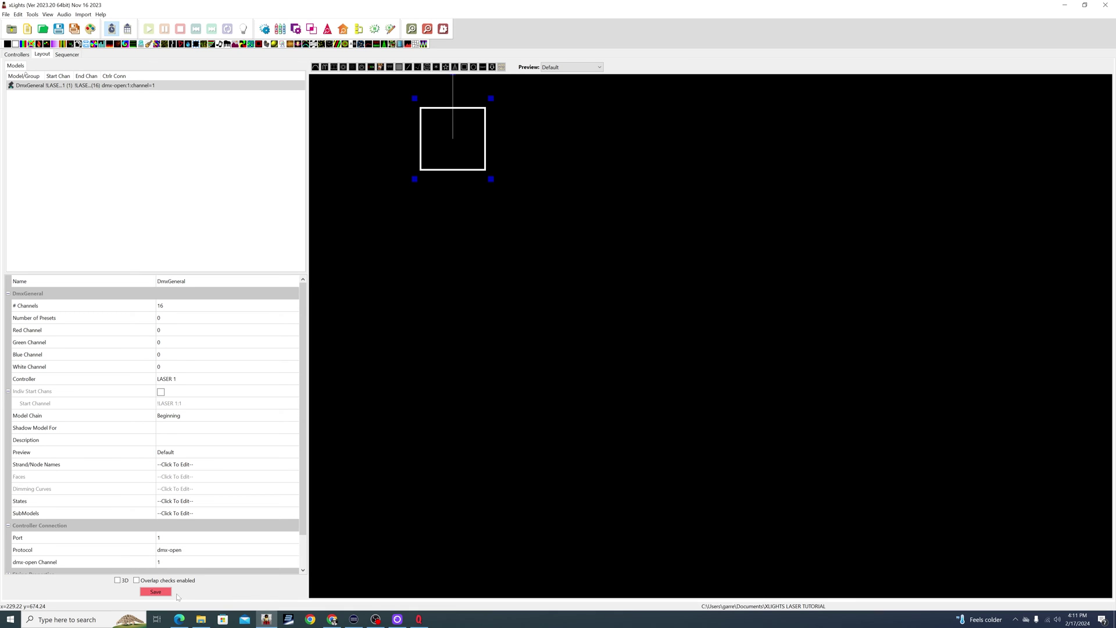
left_click(158, 592)
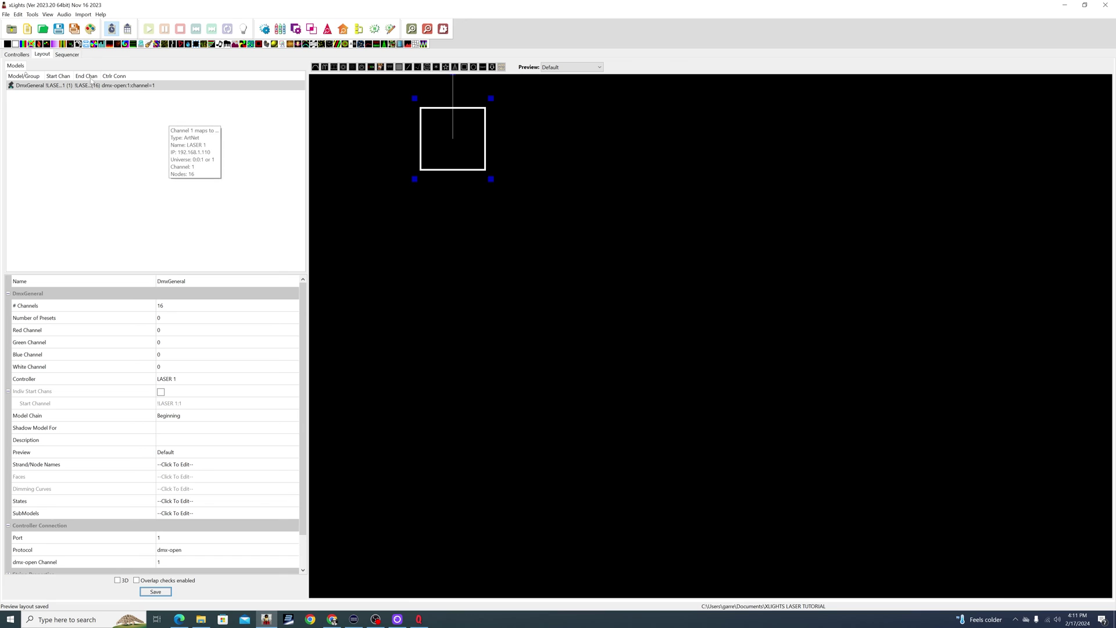
left_click(72, 55)
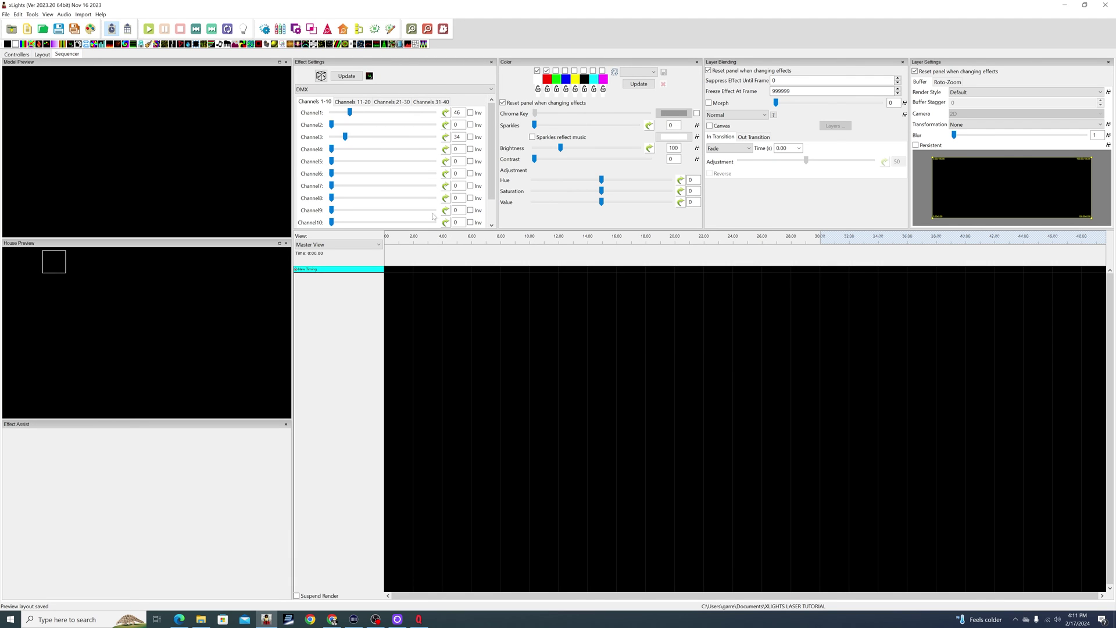
Step: Discard the old sequence's unsaved changes and create a new animation sequence without music
left_click(31, 30)
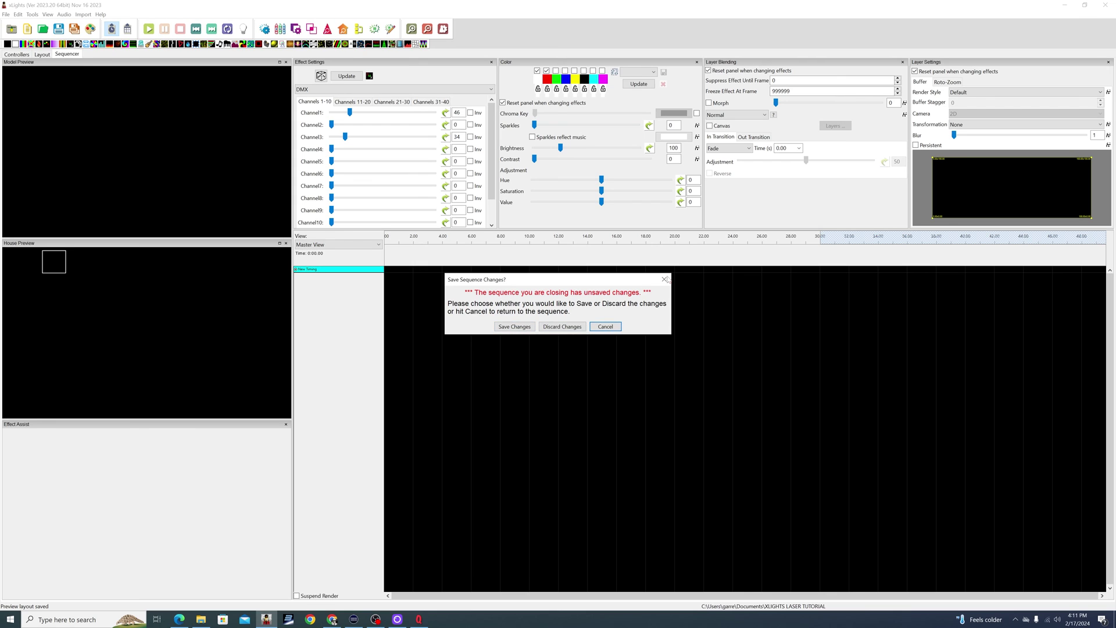
left_click(665, 279)
left_click(29, 30)
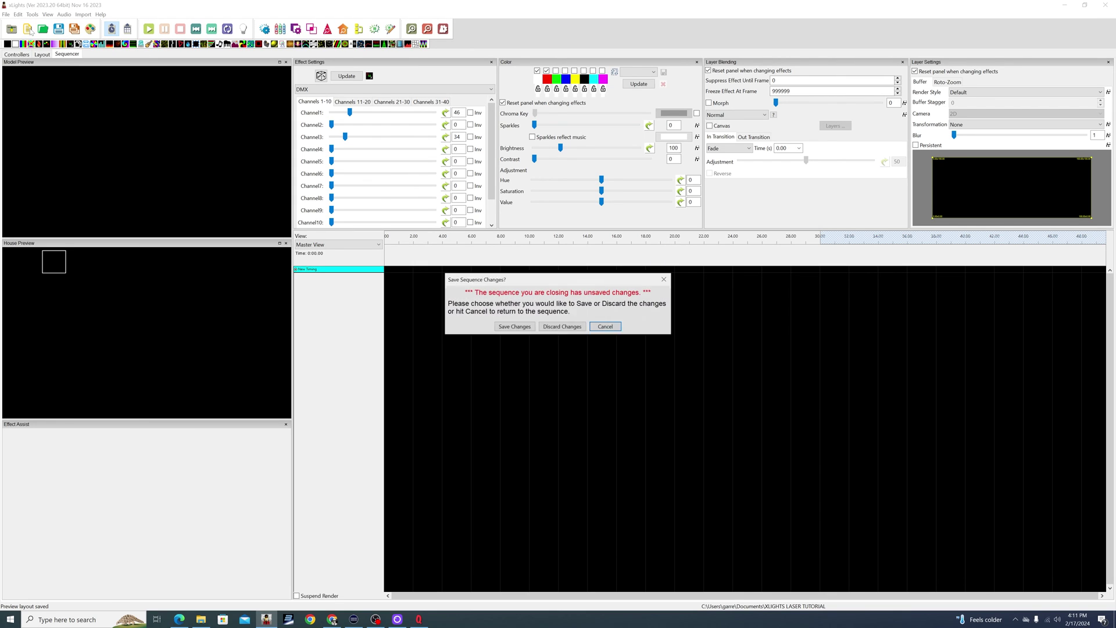
left_click(665, 282)
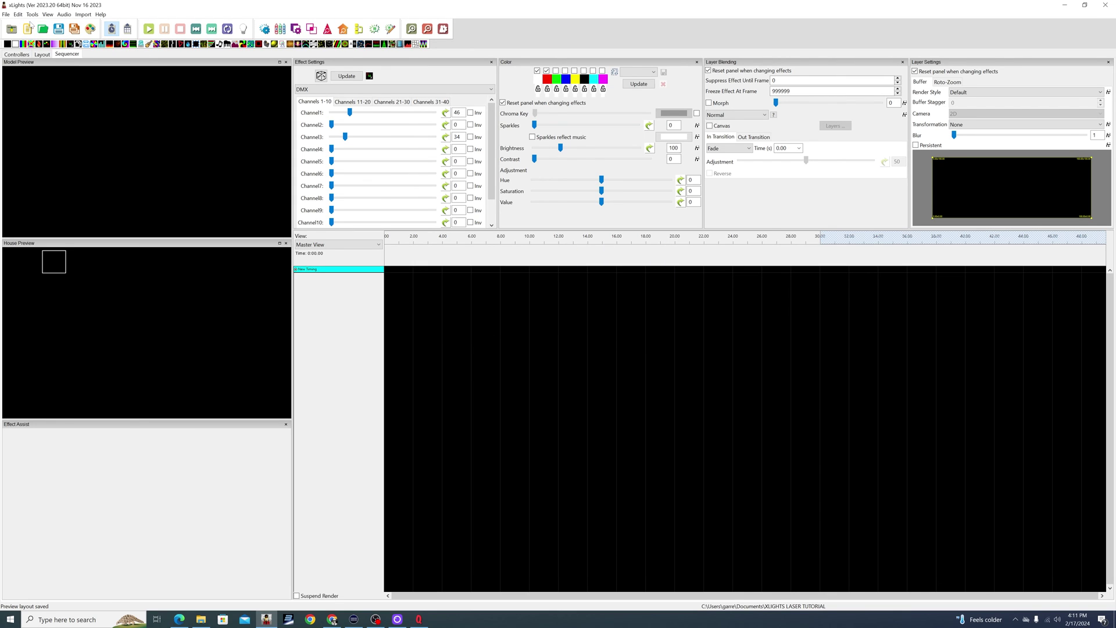
left_click(44, 30)
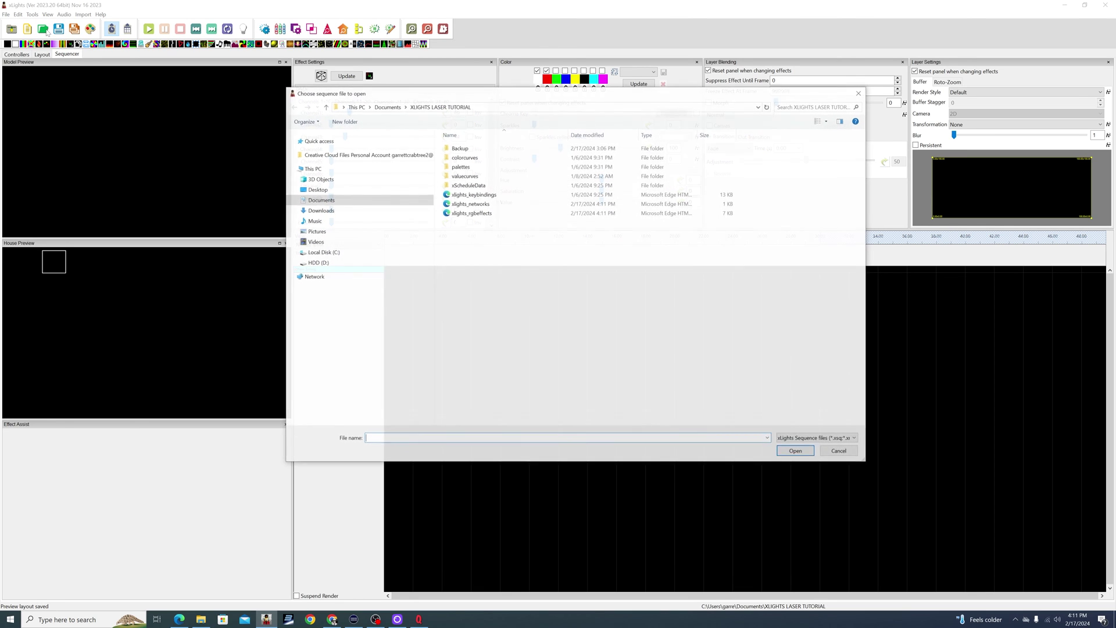
left_click(860, 93)
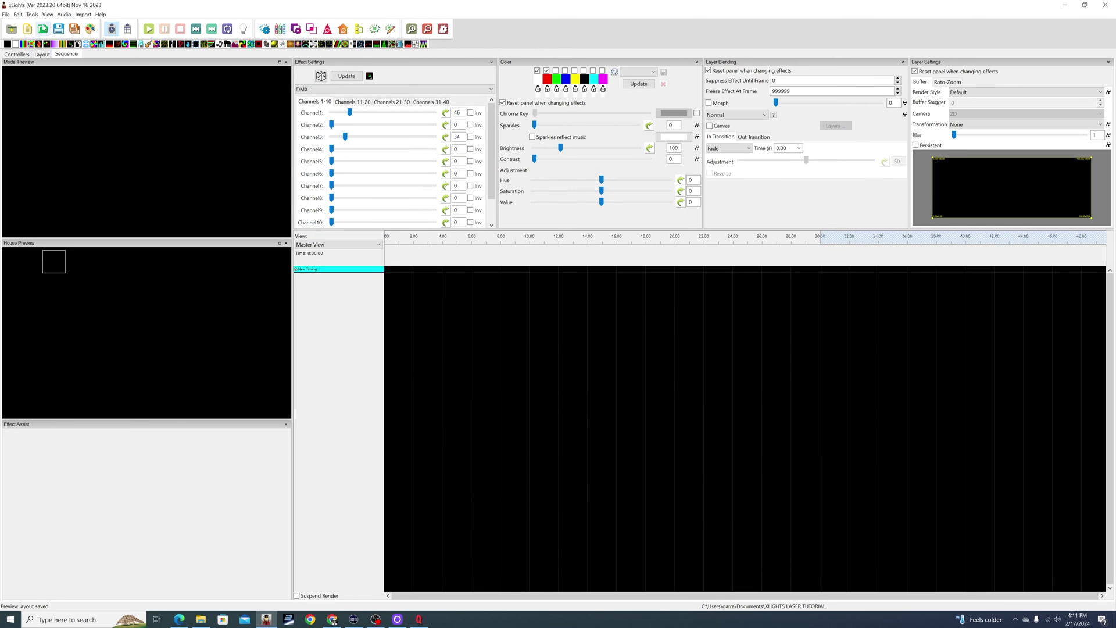
left_click(28, 30)
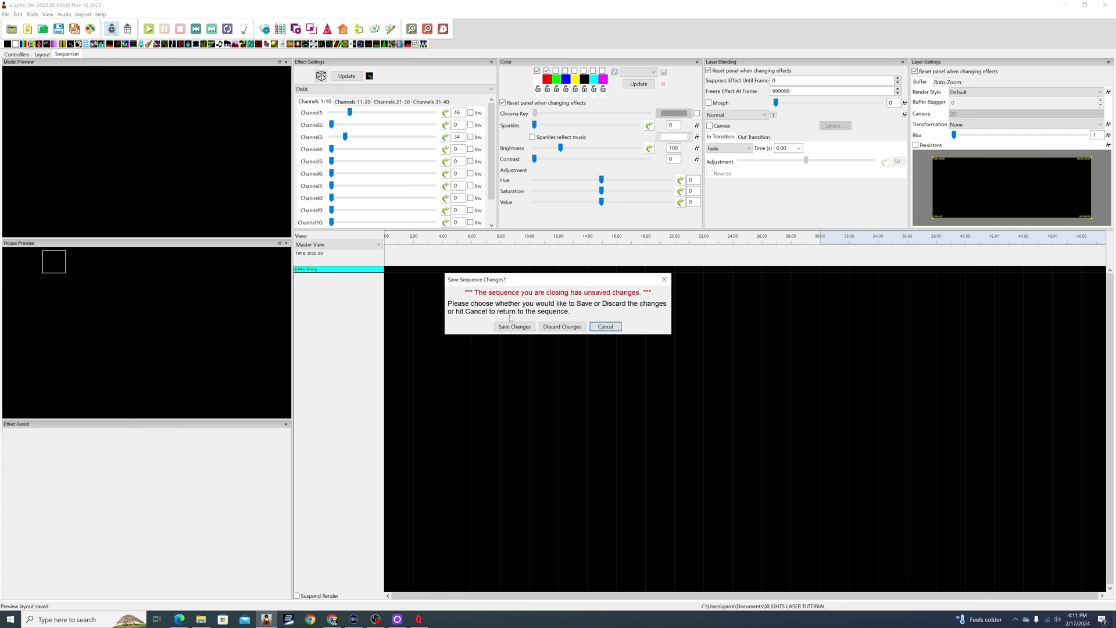
left_click(554, 328)
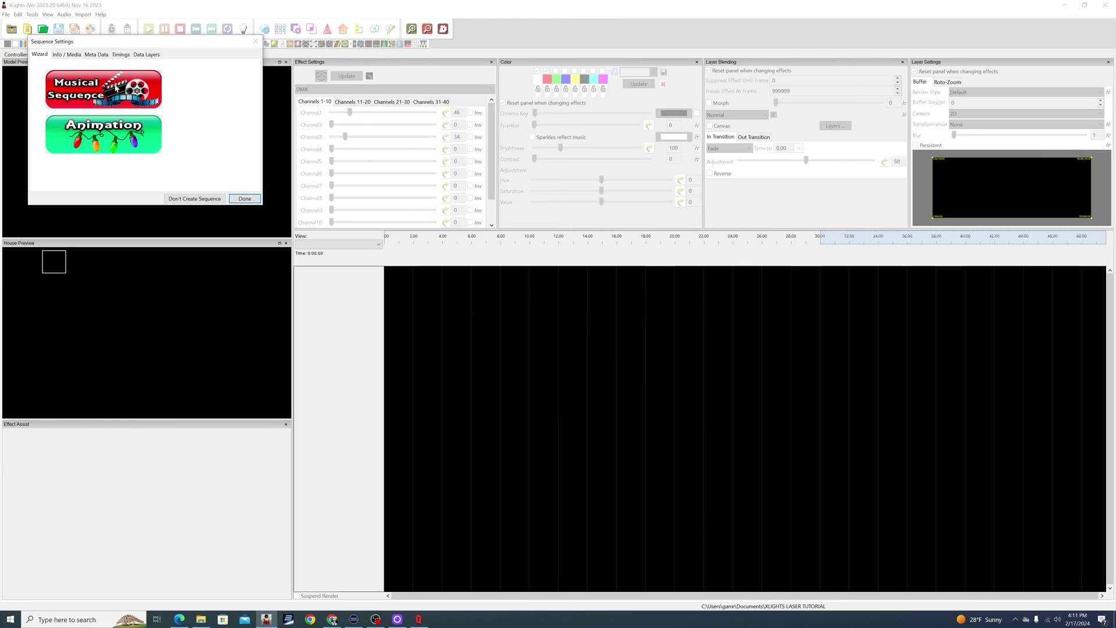
left_click(98, 136)
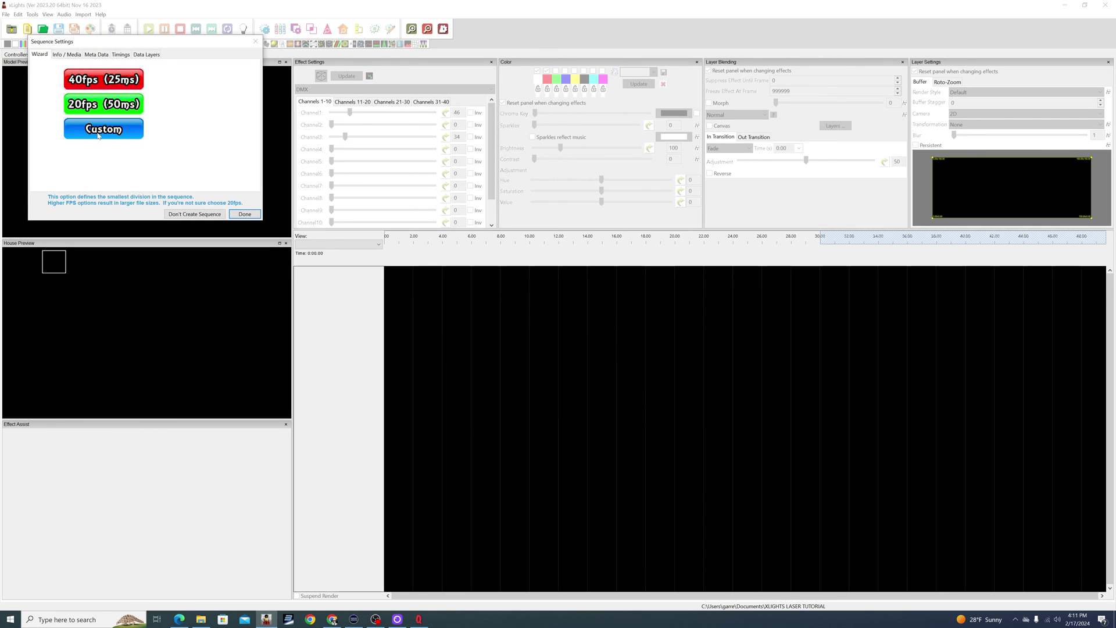
left_click(244, 217)
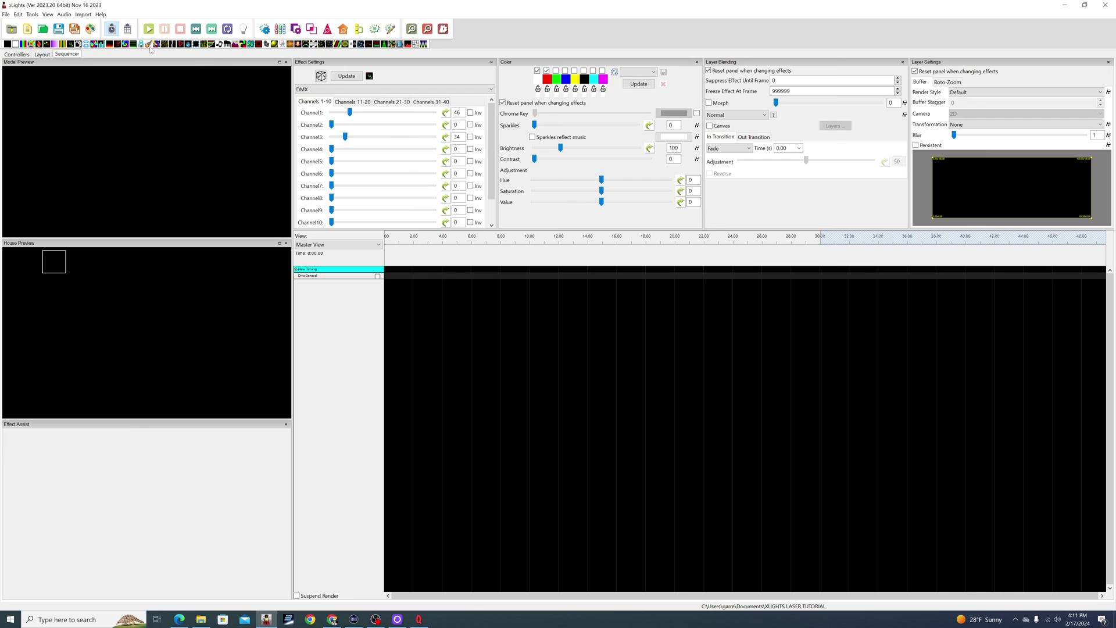
Step: Add a DMX effect to the DmxGeneral row and shorten it to about 2.5 seconds
left_click_drag(71, 44, 500, 278)
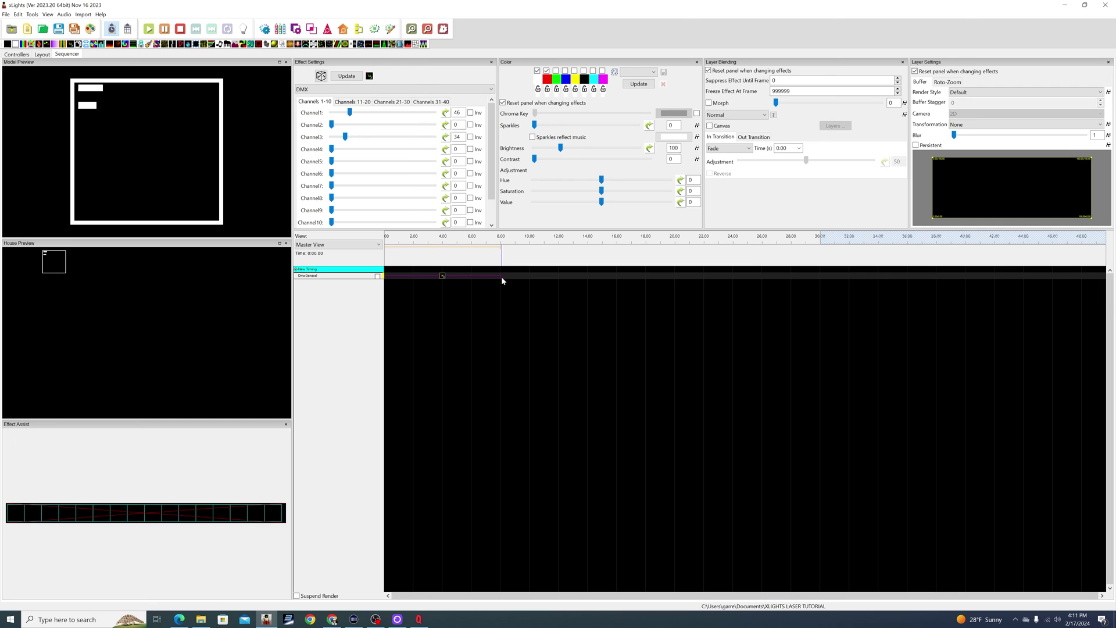
left_click_drag(502, 277, 460, 276)
left_click(332, 620)
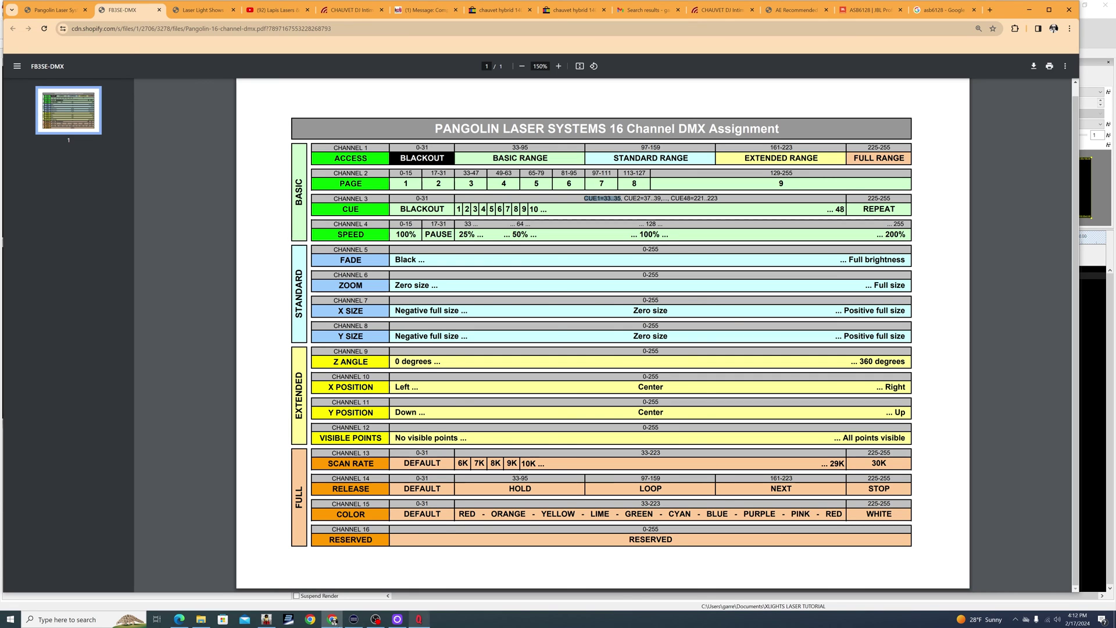
left_click(267, 619)
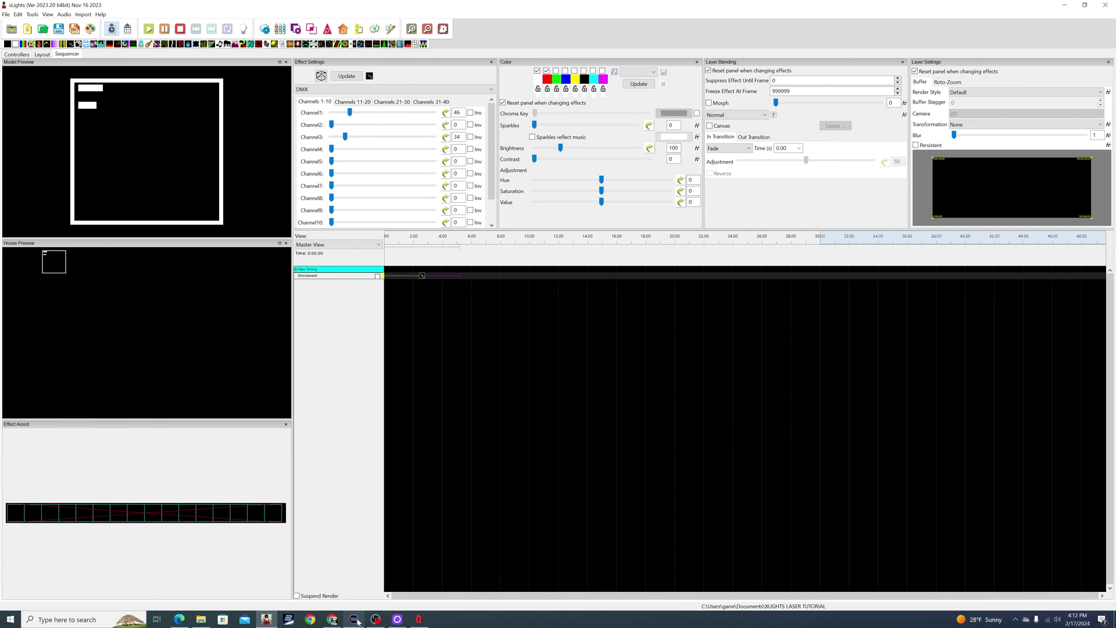
left_click(335, 620)
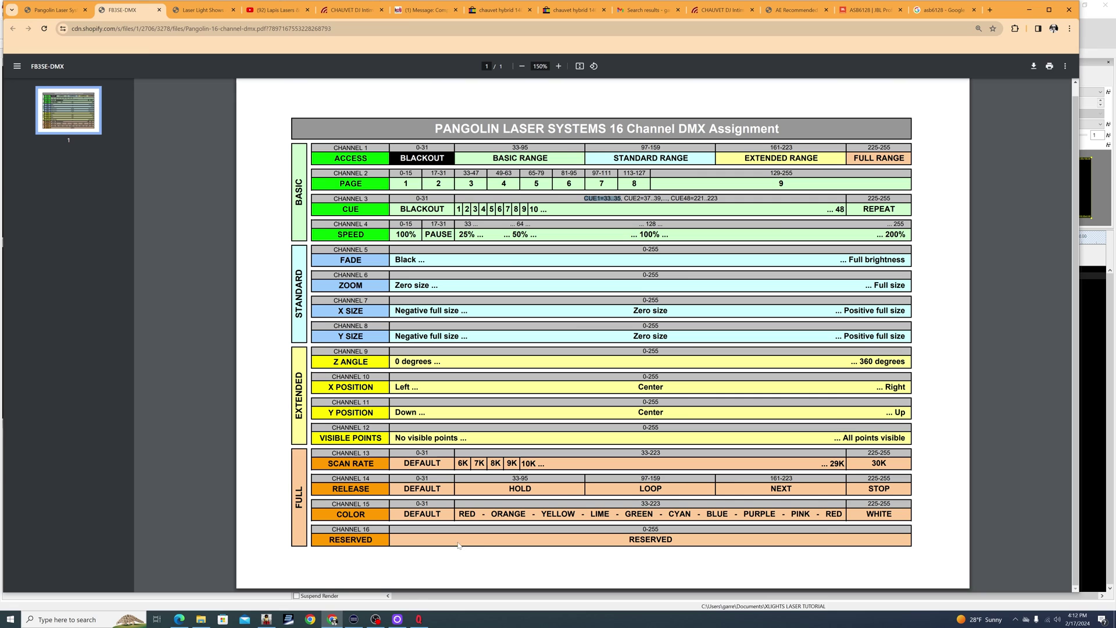
left_click(270, 615)
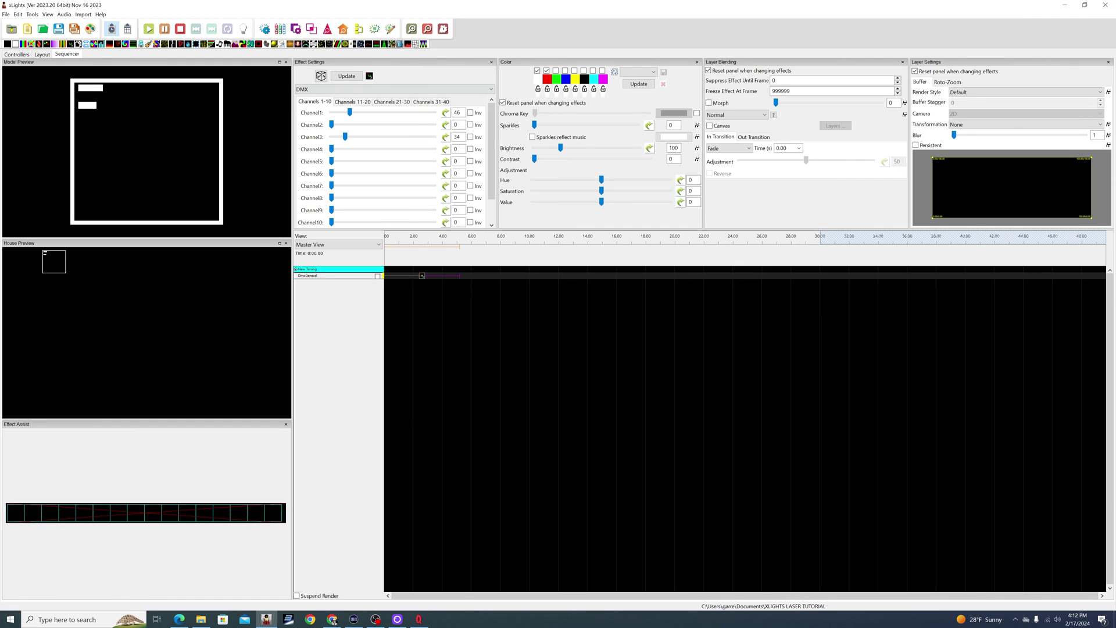
left_click(243, 28)
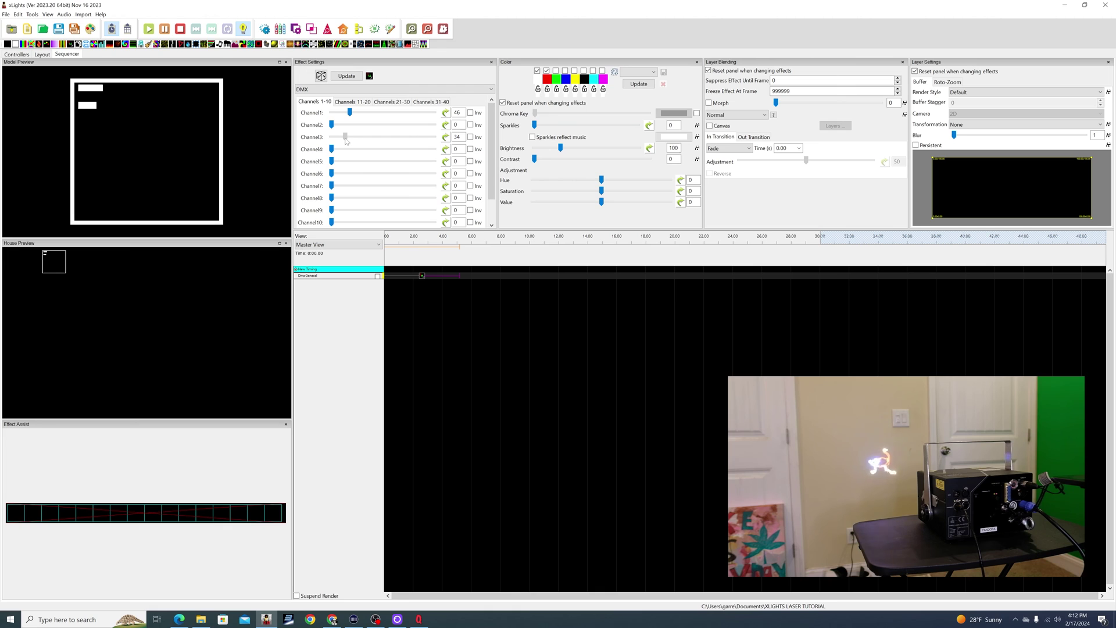
Step: Raise the first DMX effect's Channel3 from 34 to 43 and reposition the effect
left_click_drag(348, 143, 348, 144)
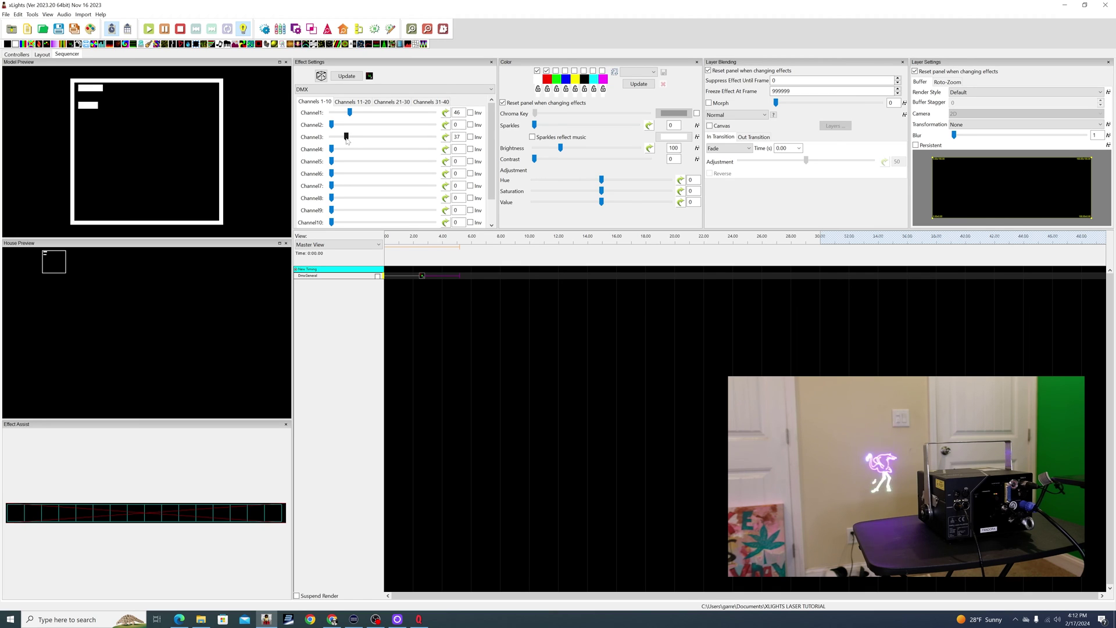
left_click_drag(349, 143, 348, 140)
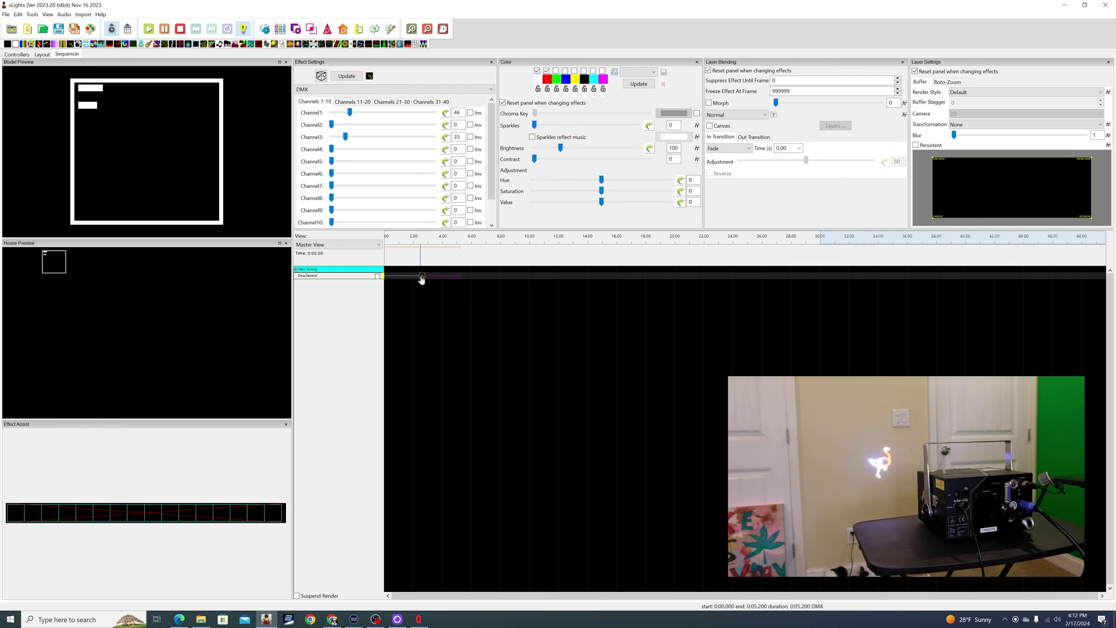
mouse_move(421, 279)
left_mouse_down()
mouse_move(523, 279)
mouse_move(426, 278)
left_mouse_up()
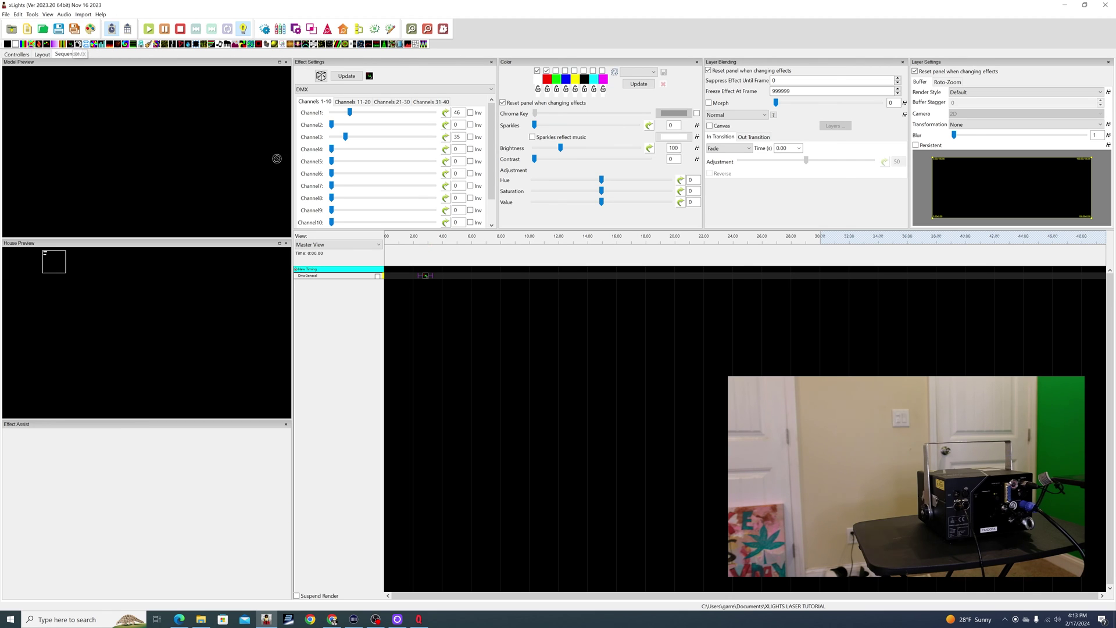
left_click(442, 277)
Step: Add a second DMX effect with a higher Channel3 cue at about 3.8–4.8 seconds, then play from 2 seconds
left_click_drag(466, 277, 466, 276)
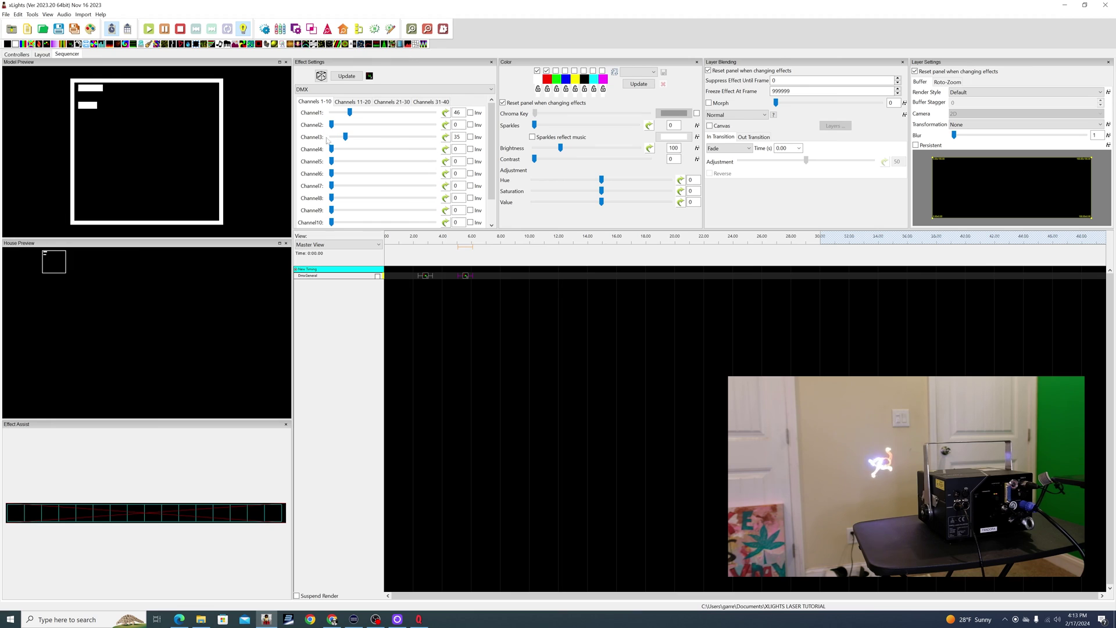
left_click_drag(345, 138, 349, 143)
left_click_drag(463, 278, 446, 280)
left_click(409, 239)
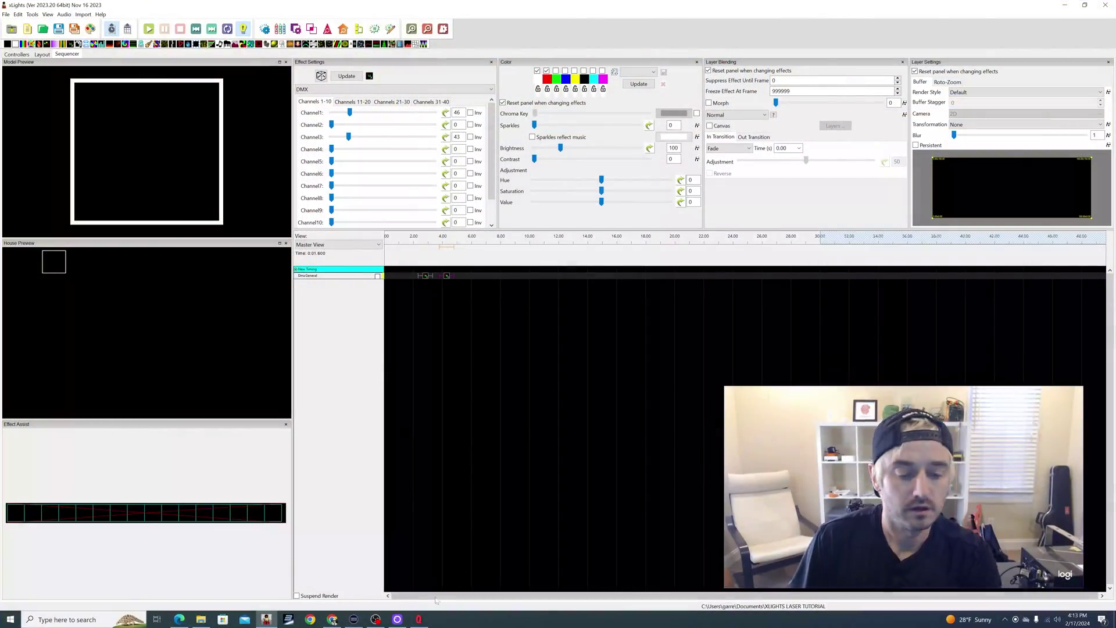
left_click(418, 619)
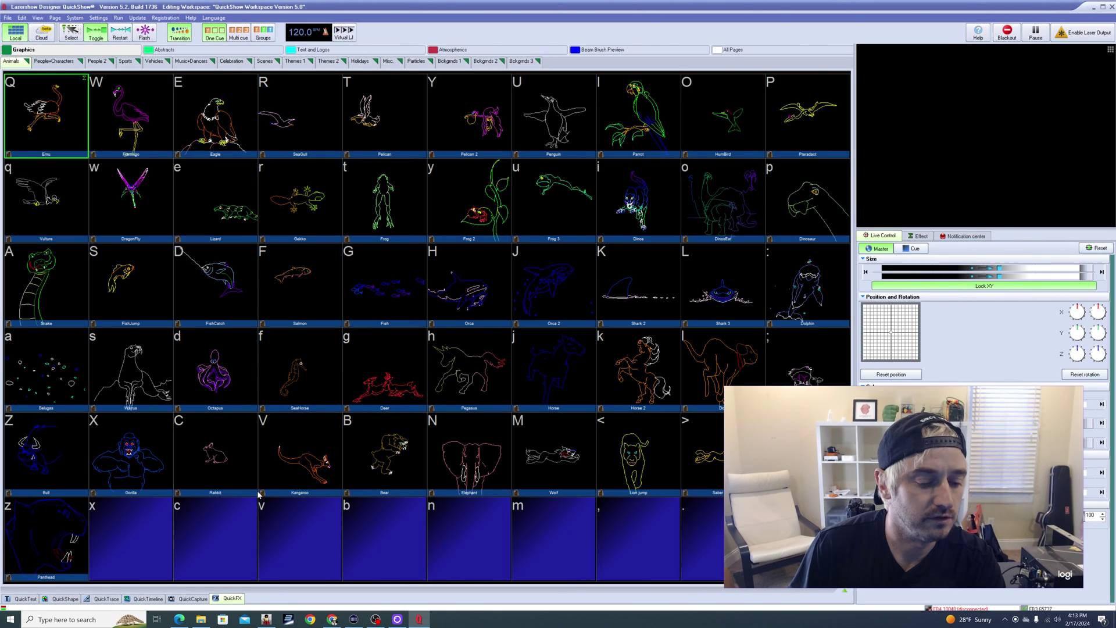
Step: Open the QuickTimeline panel beneath QuickShow's animal cue grid
left_click(150, 600)
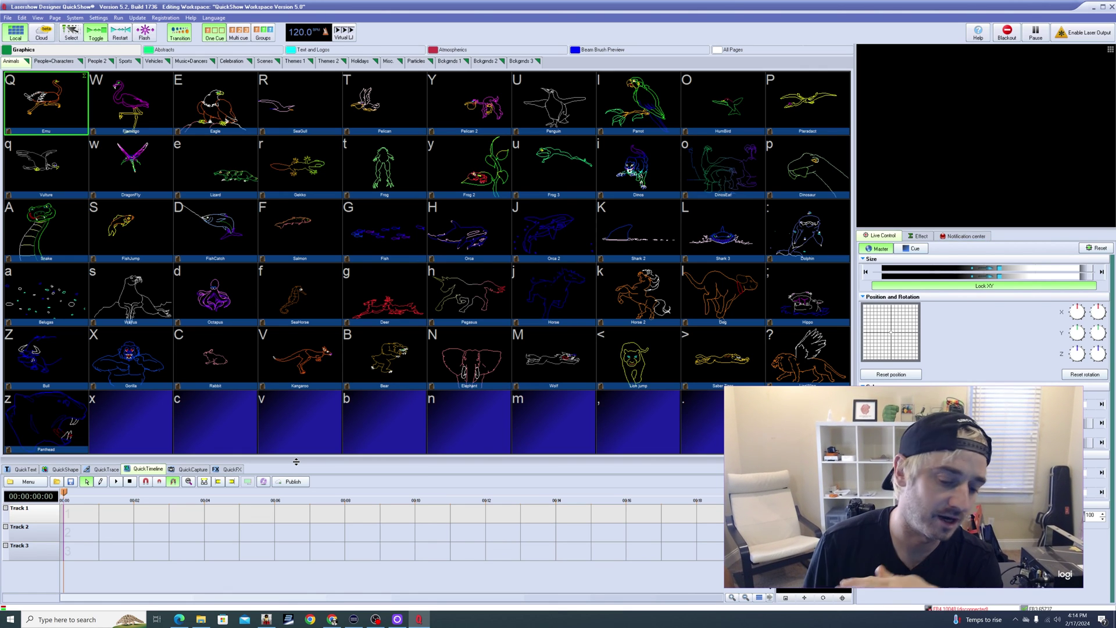
Step: Back in xLights, move the first DMX effect to run from 1.55 to 2.55 seconds
key("alt+Tab")
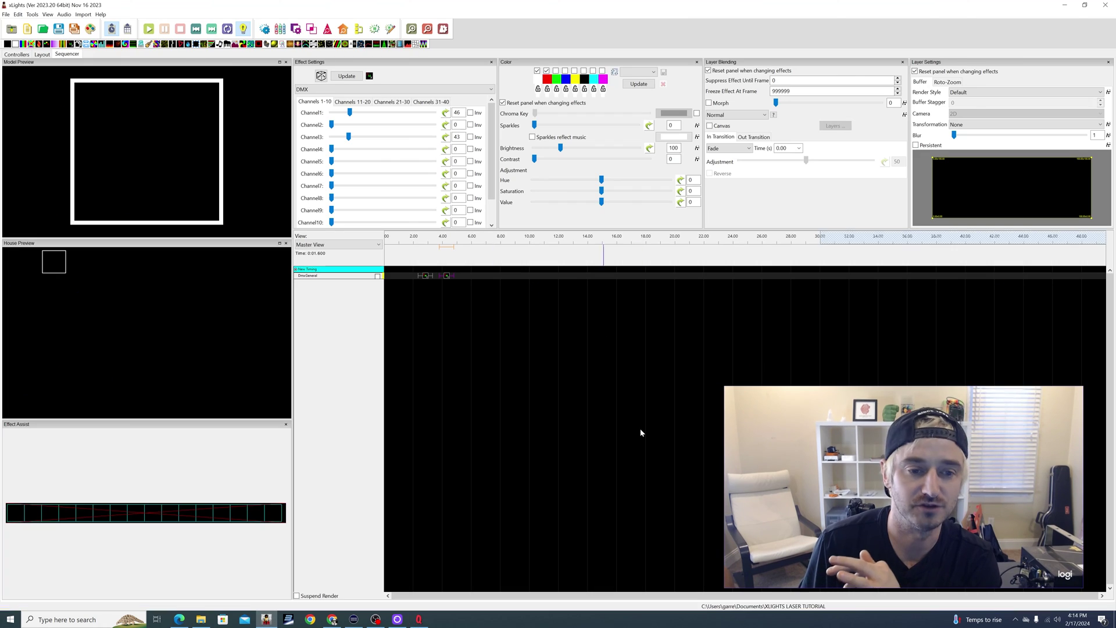
left_click_drag(427, 277, 414, 278)
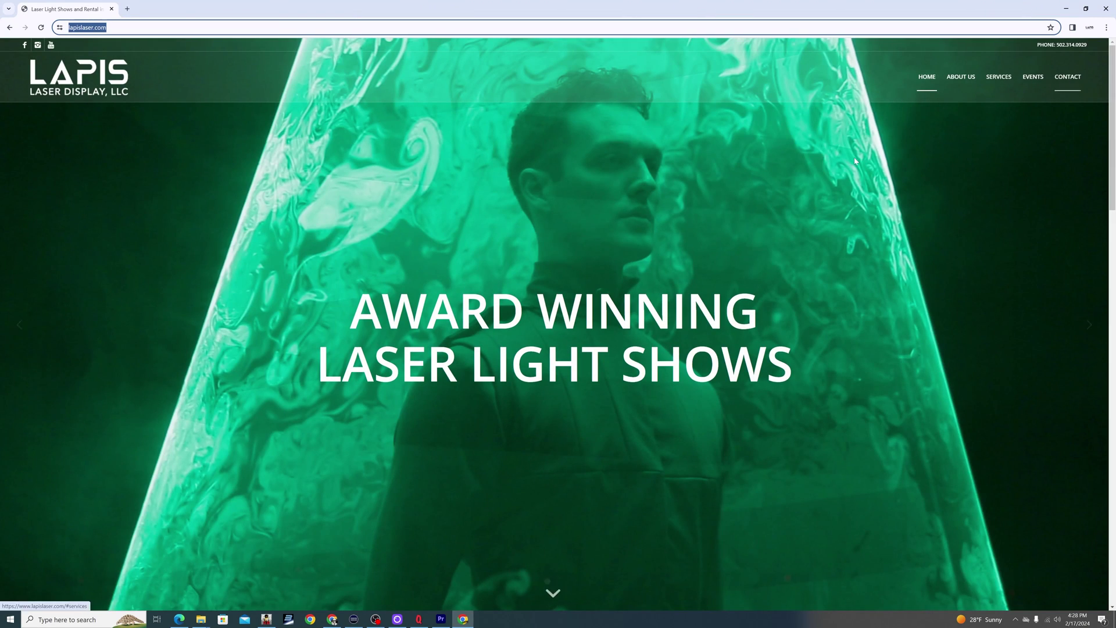
Step: Scroll the Kvant Clubmax 3000 FB4 product page down to its package contents
scroll(765, 236, "down", 20)
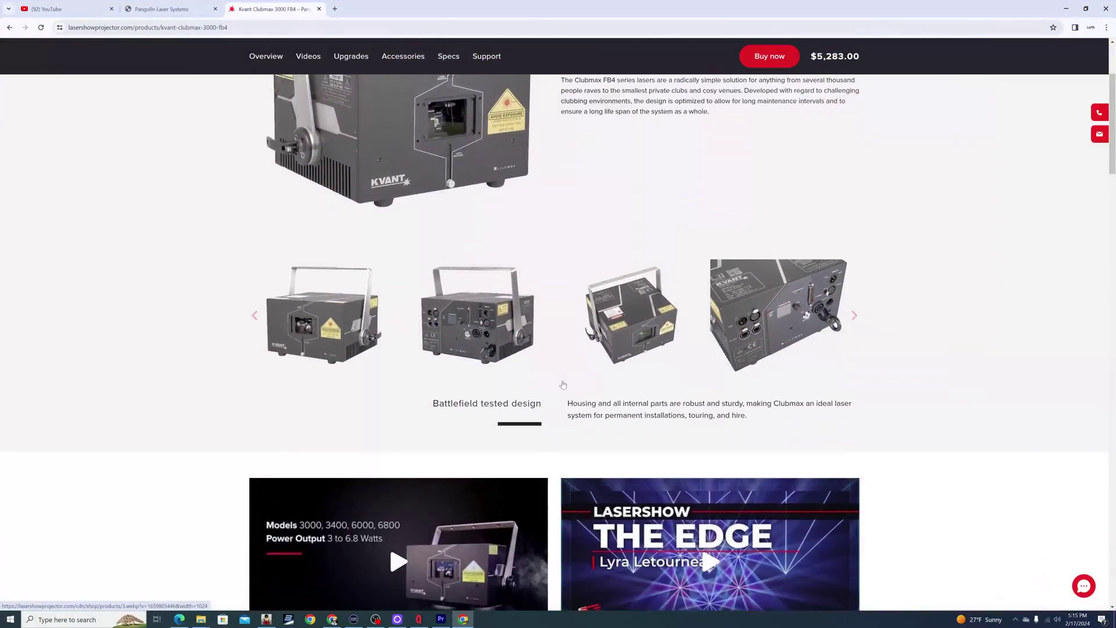
scroll(563, 385, "down", 12)
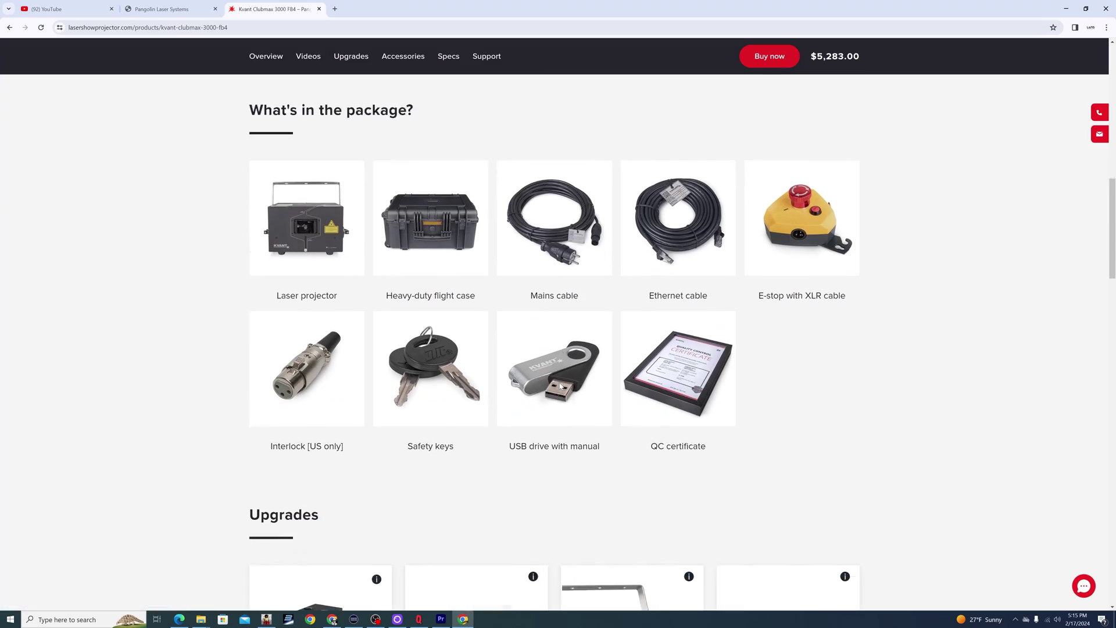